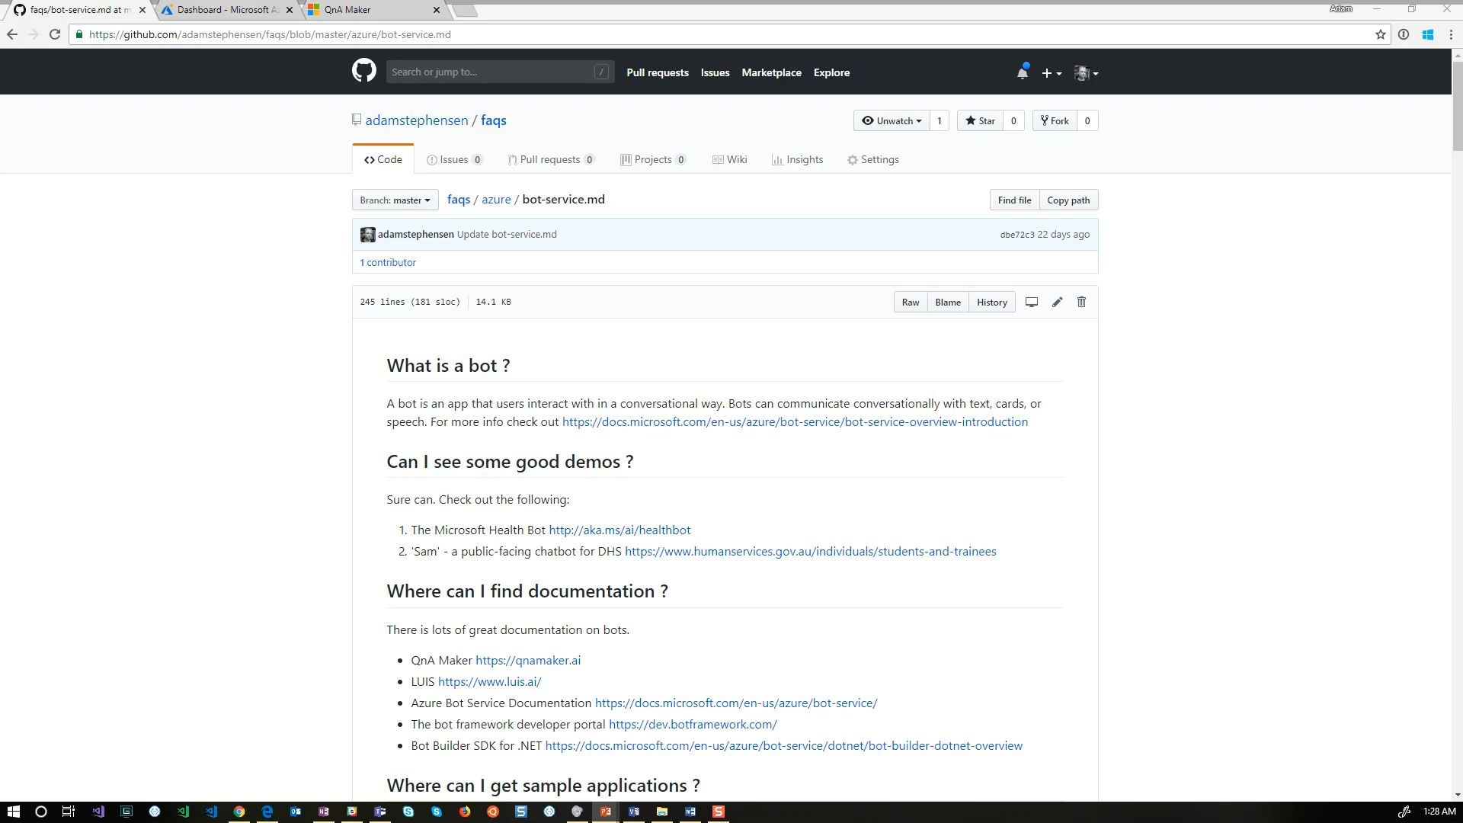
In the Azure portal, find QnA Maker in the Marketplace and open its resource creation form
click(207, 16)
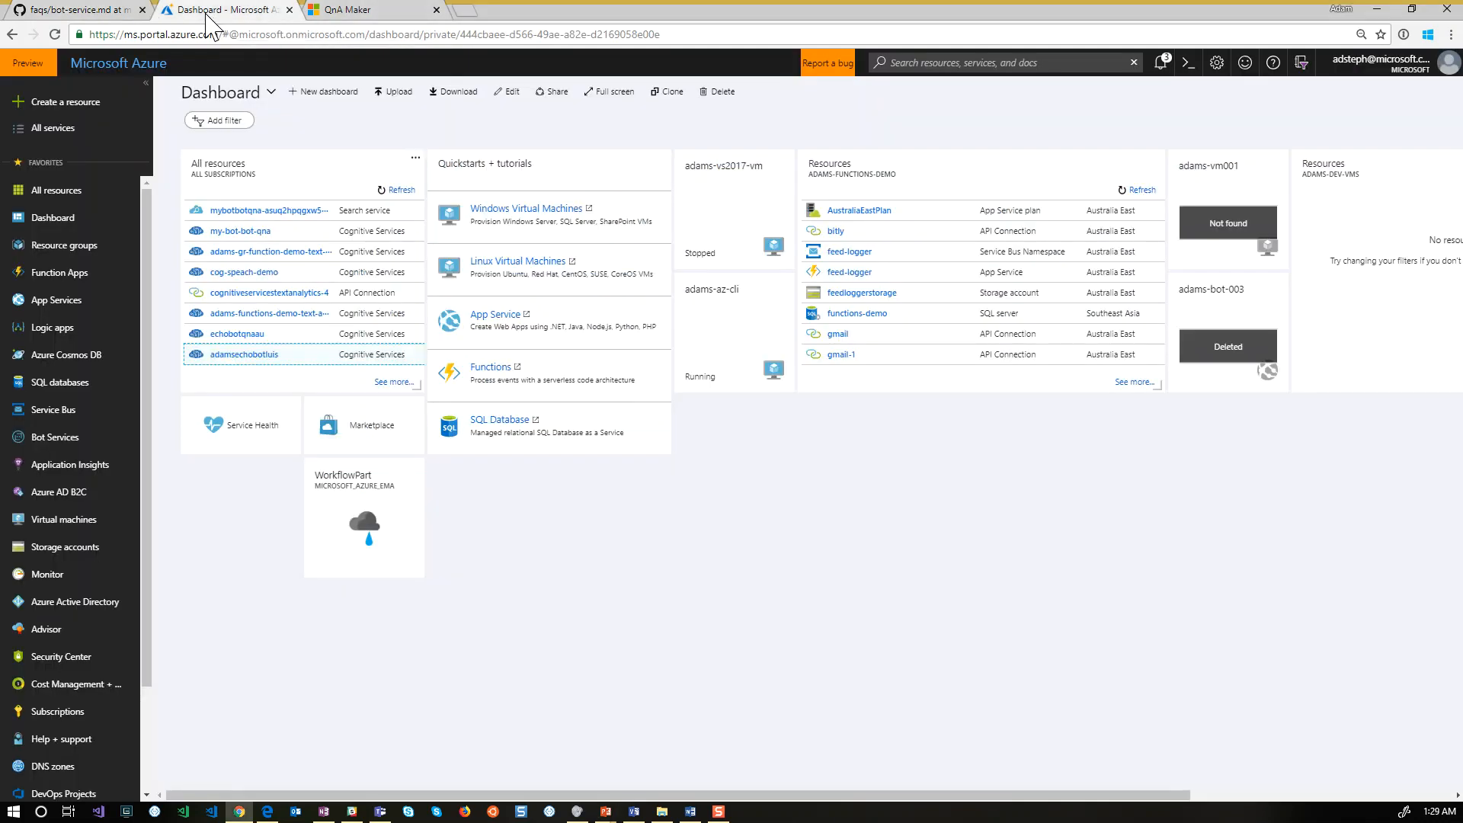
click(84, 105)
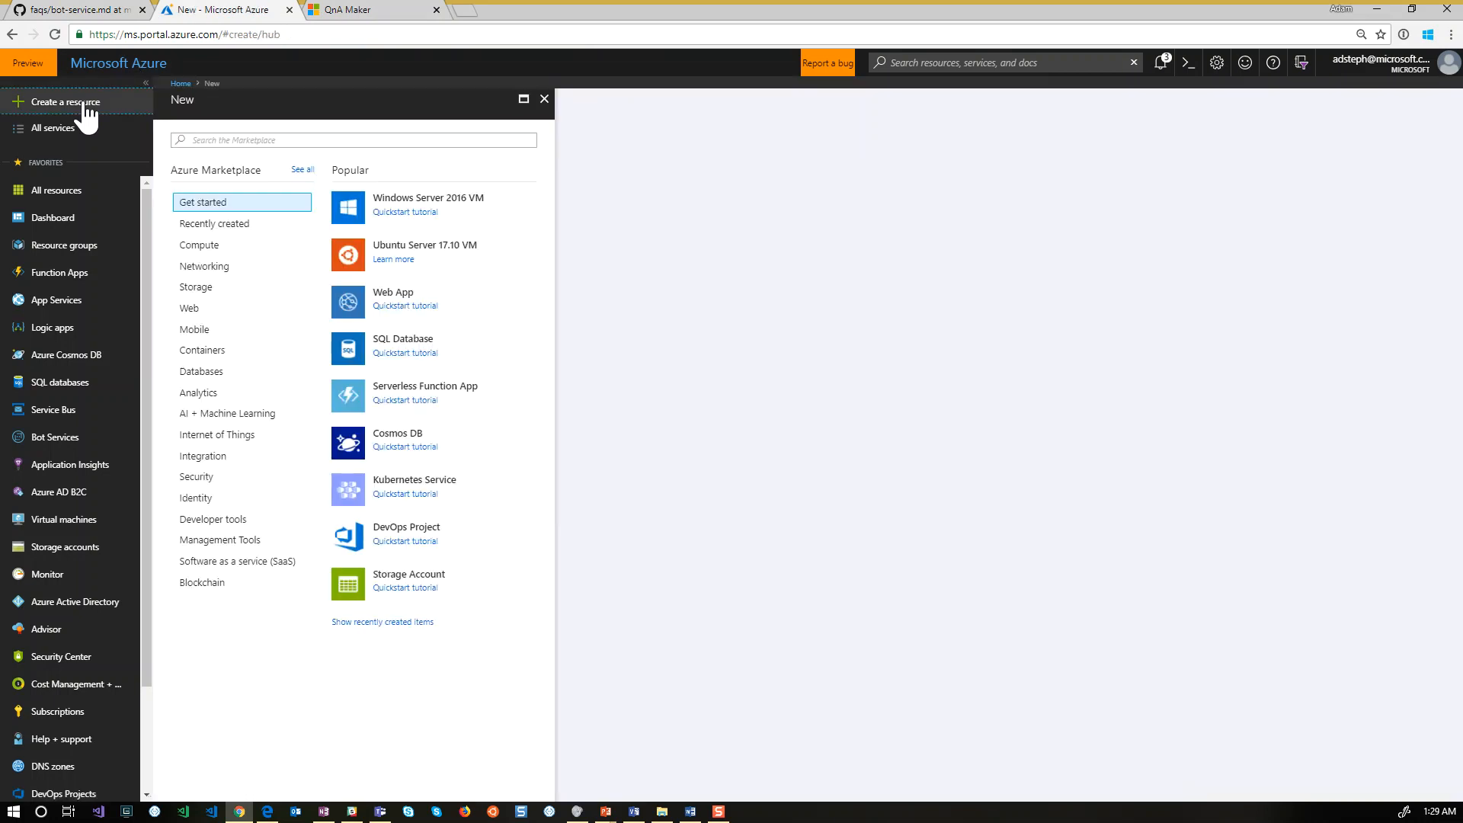
text(qna m)
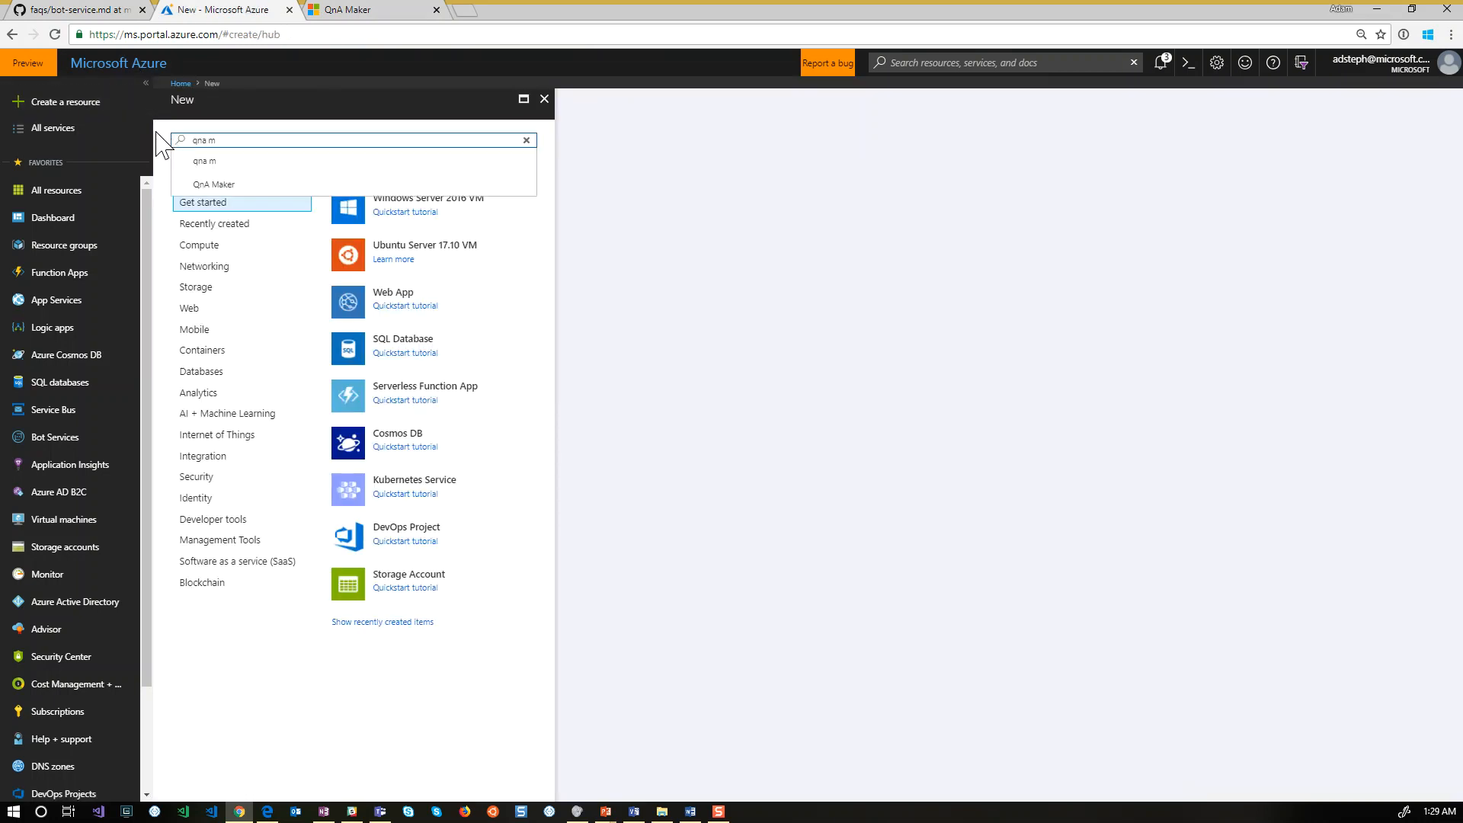
click(192, 185)
click(198, 726)
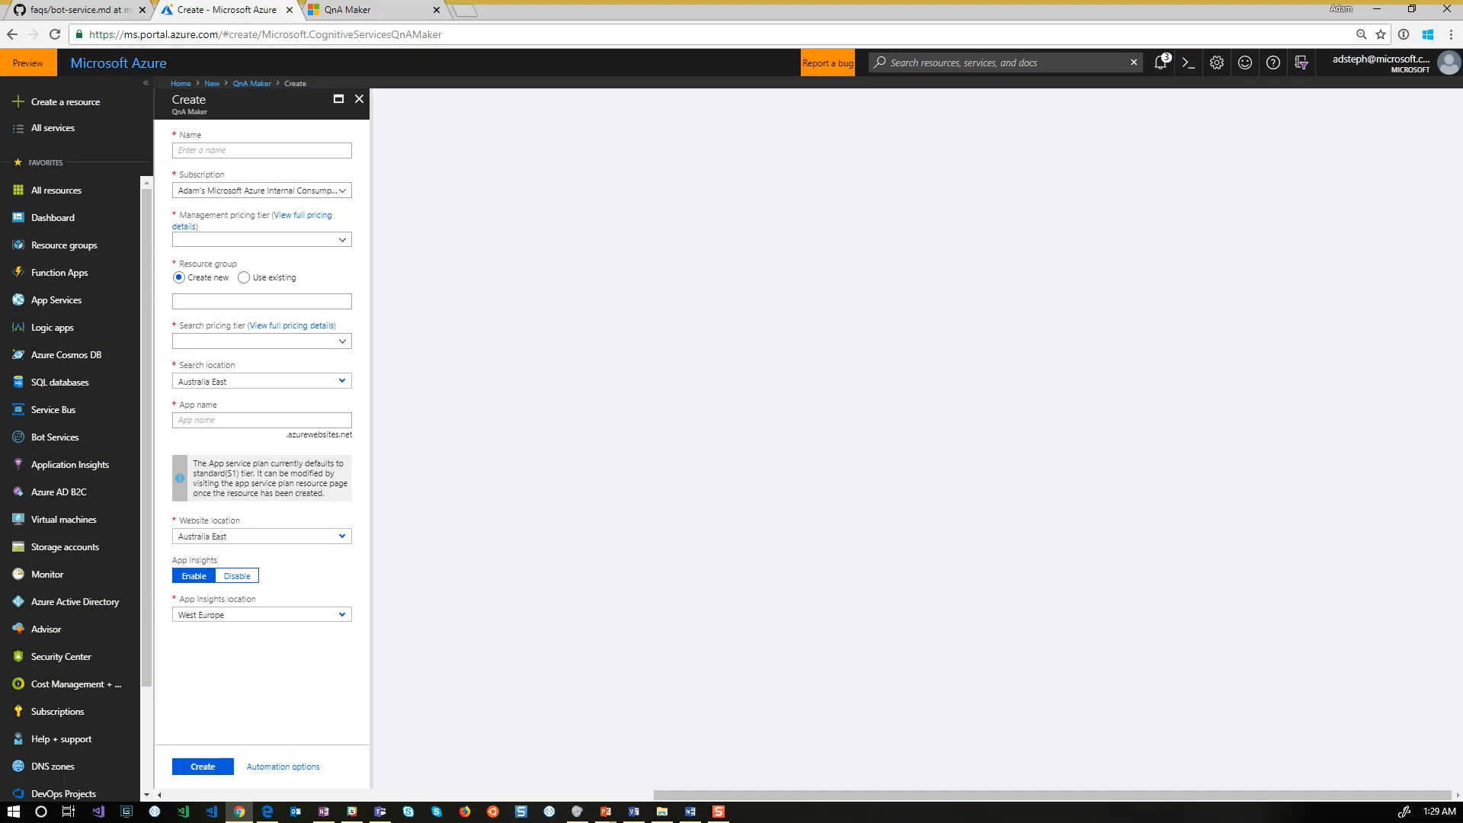
key(alt+Tab)
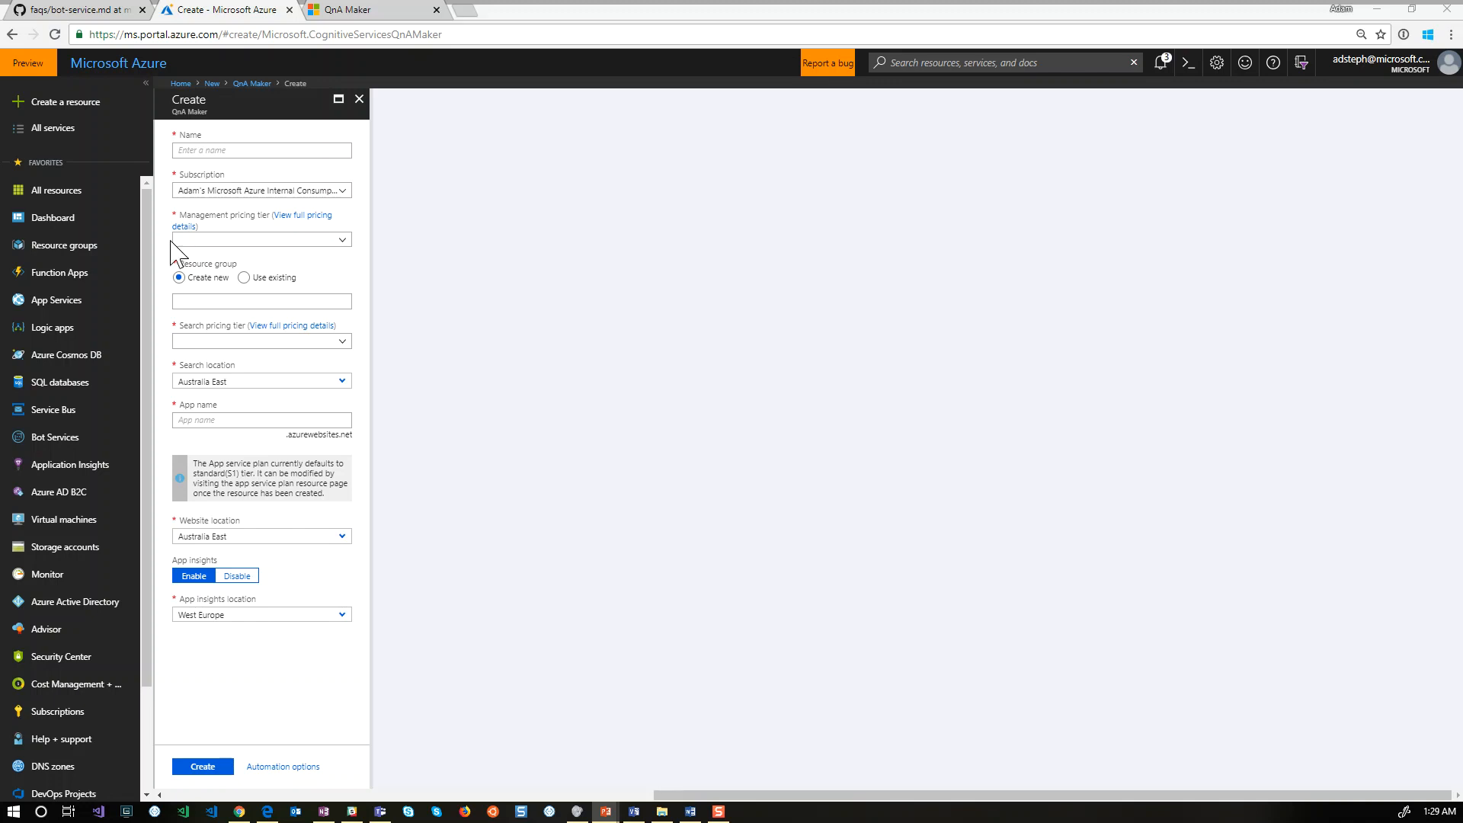
Name the new QnA Maker resource my-bot-qna
click(203, 150)
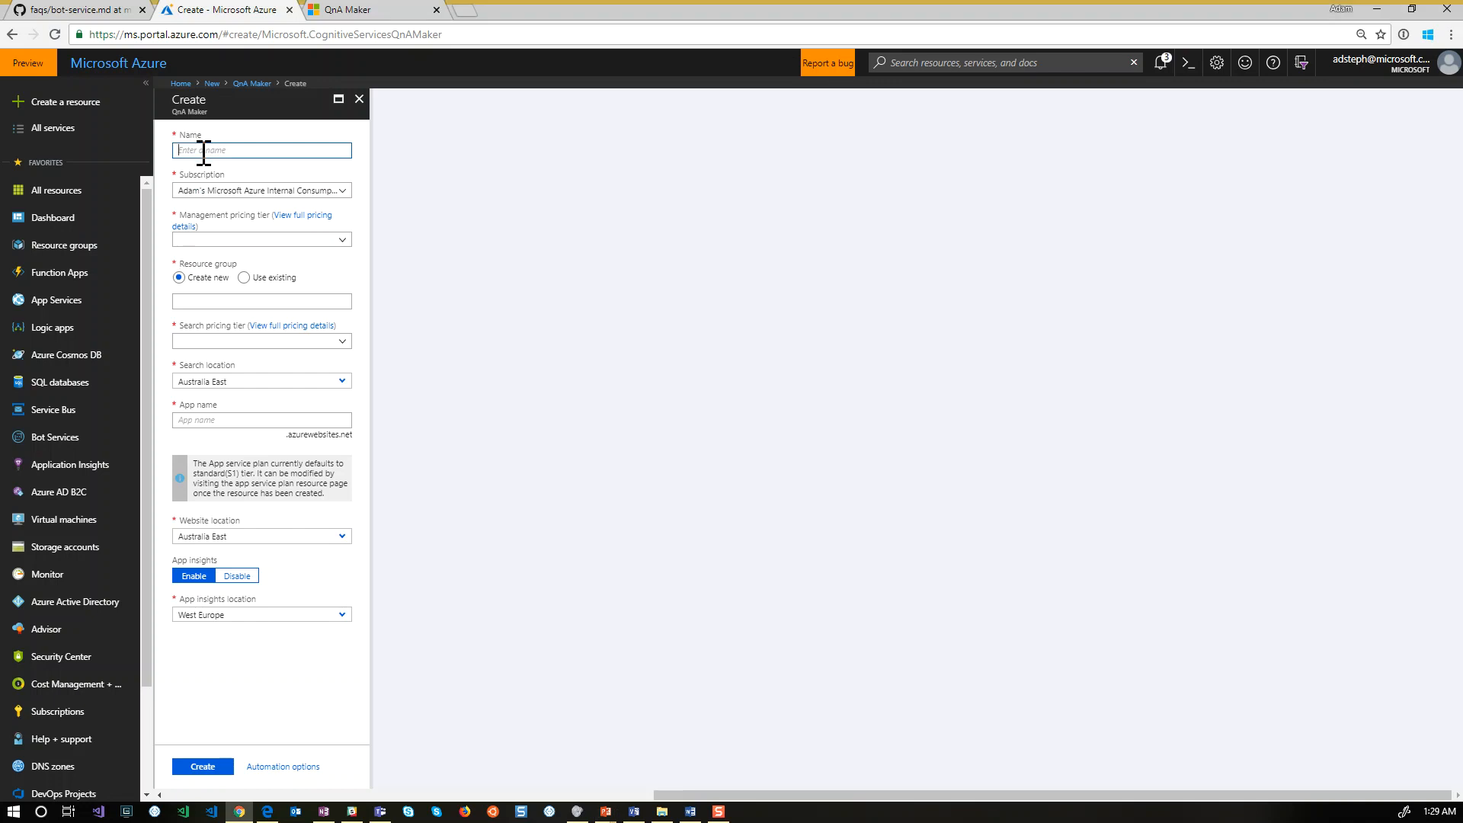
text(p)
key(BackSpace)
text(b)
text(ot-qna)
text(my-)
key(Tab)
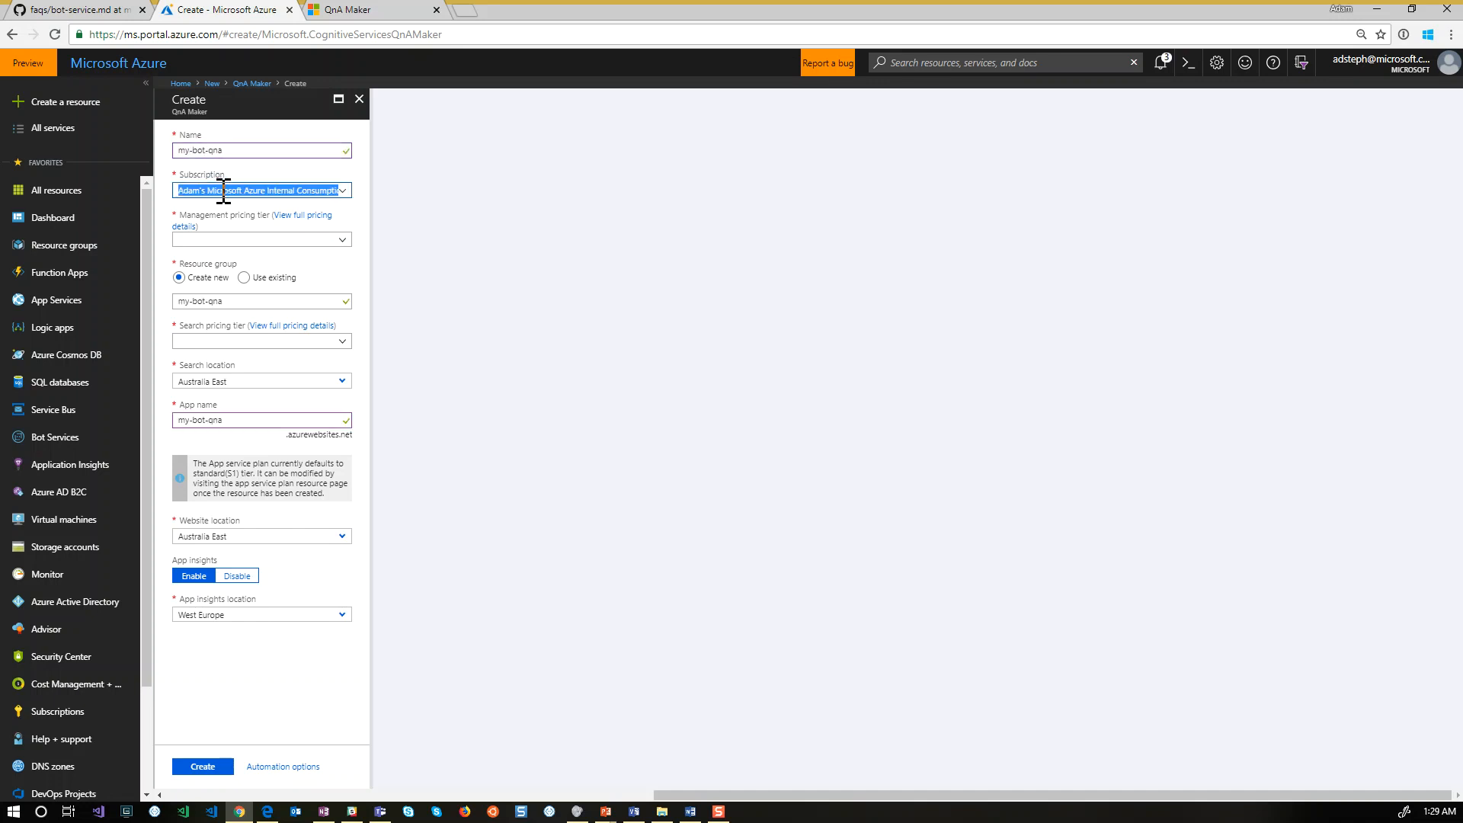
Set the management pricing tier to S0 and the search pricing tier to B, and disable App Insights
click(215, 240)
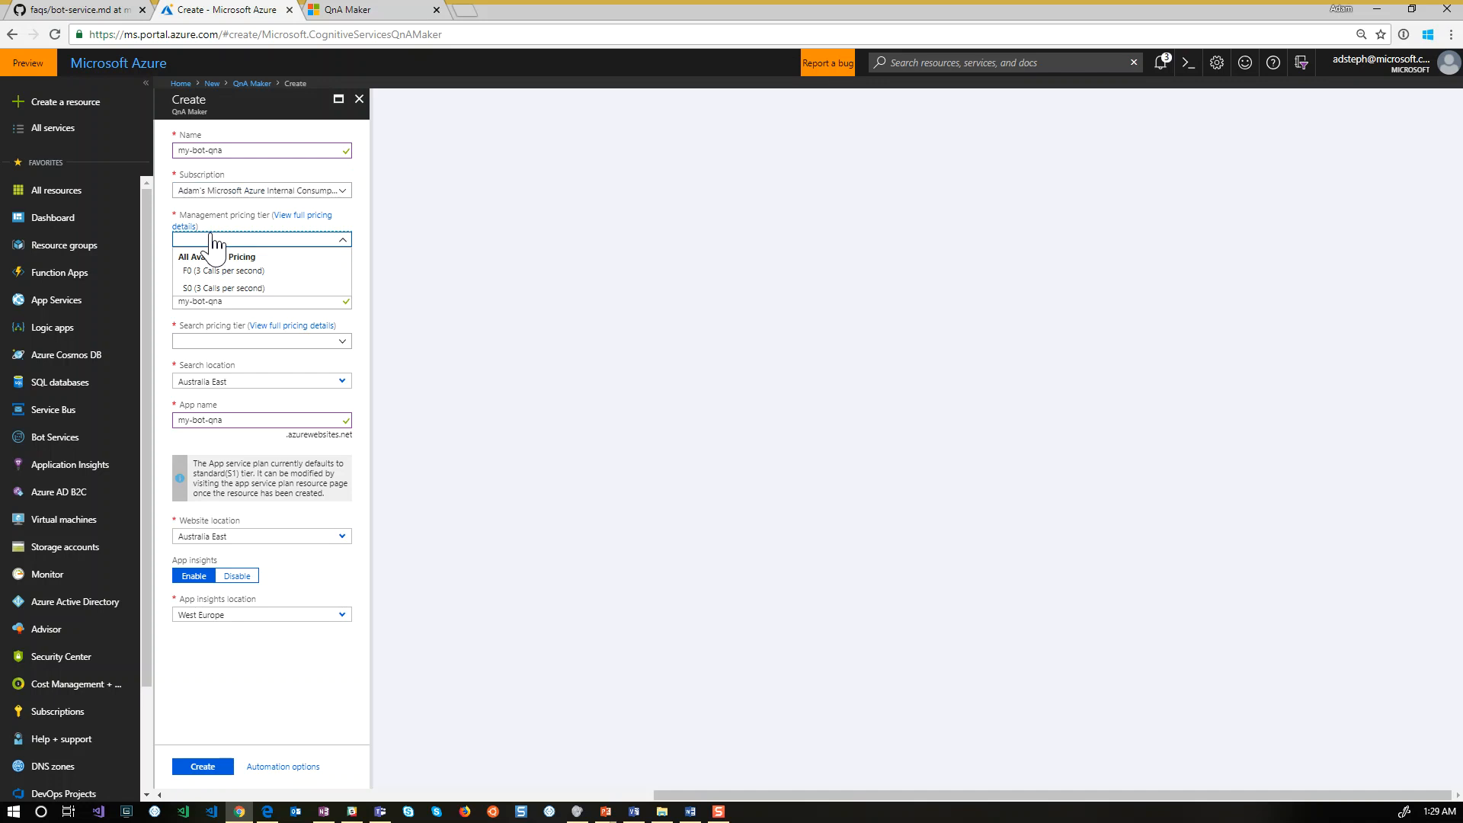
click(217, 288)
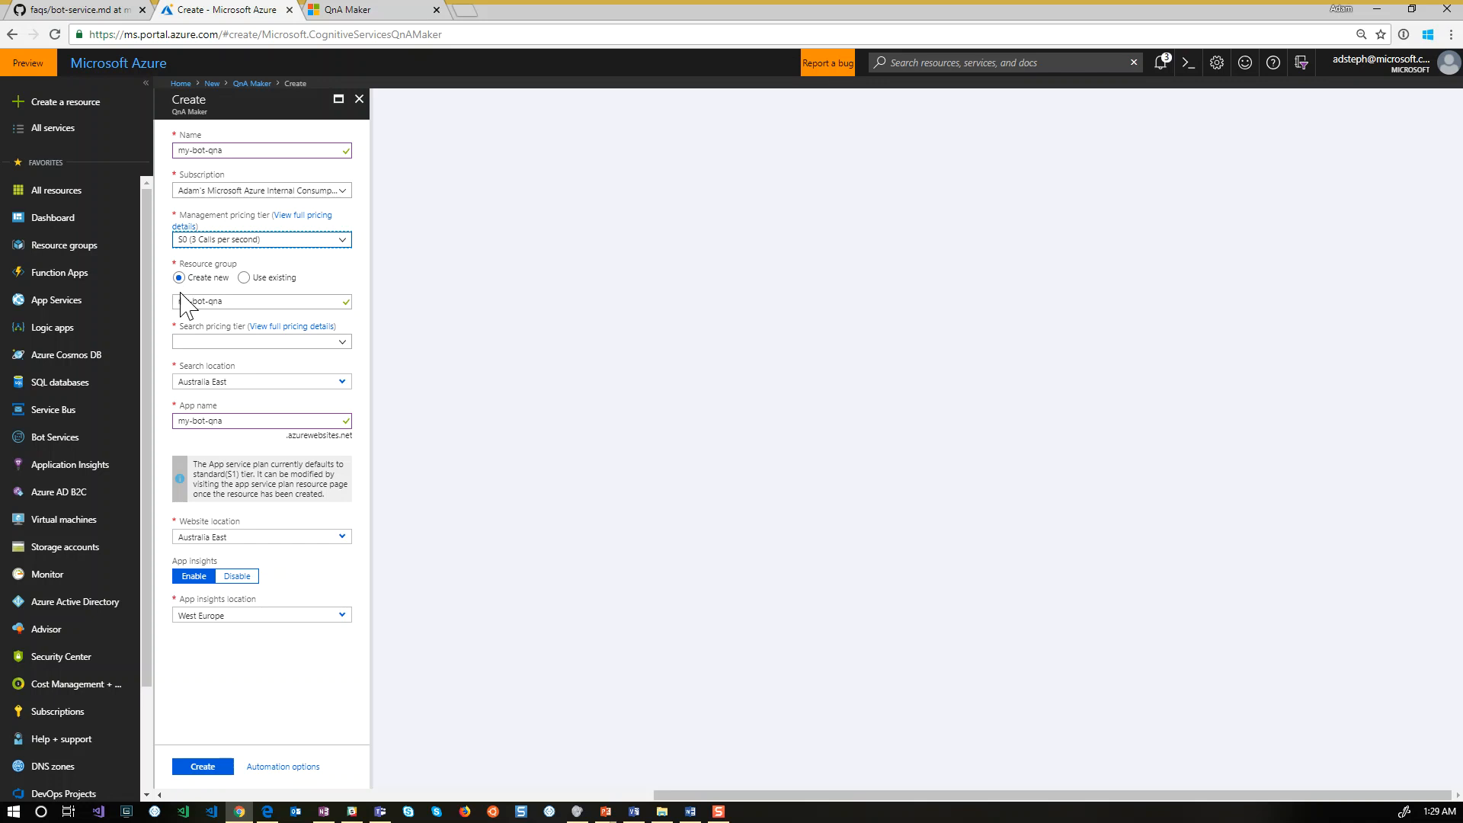
click(216, 344)
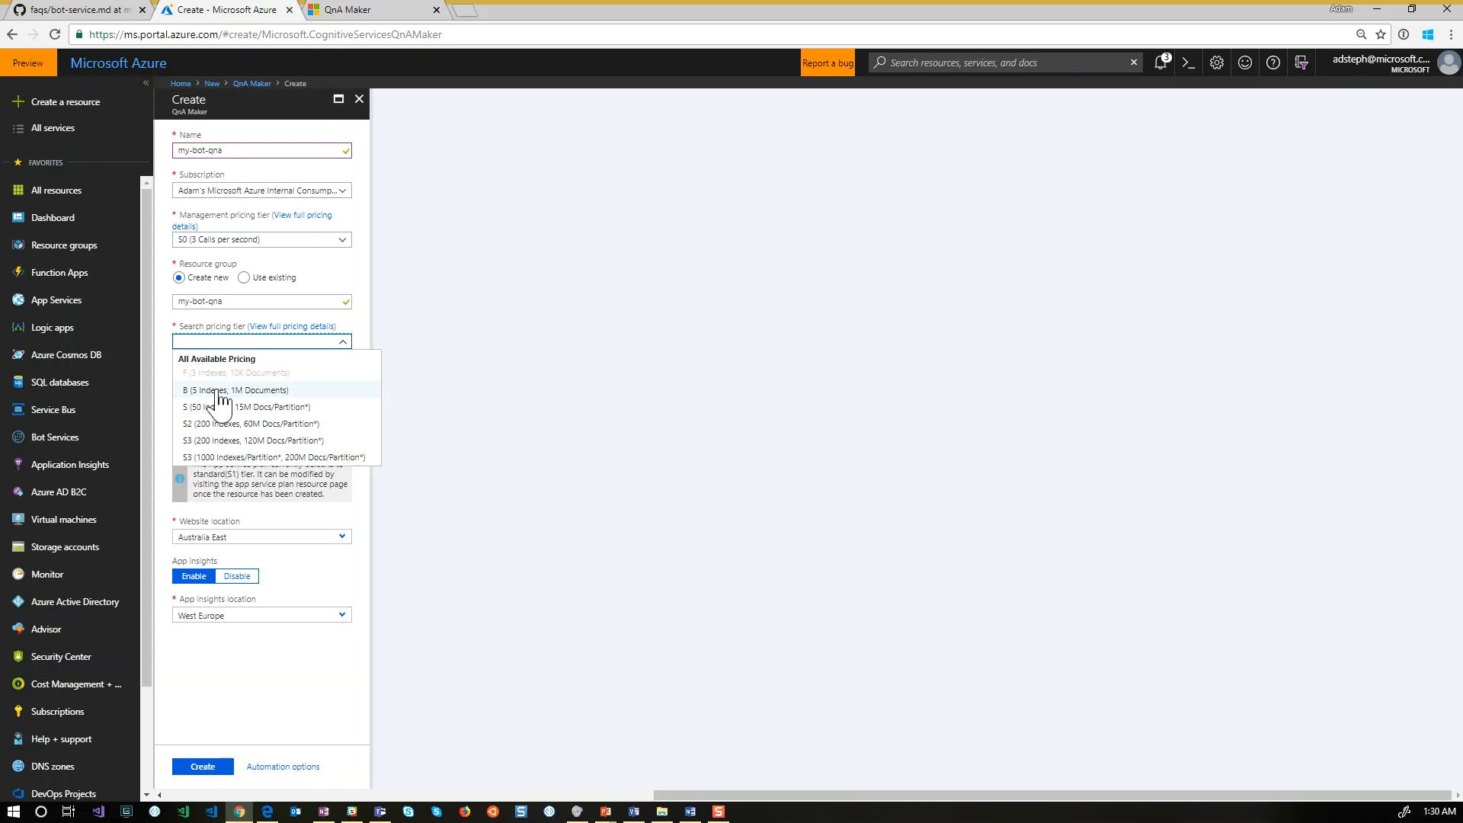
click(219, 391)
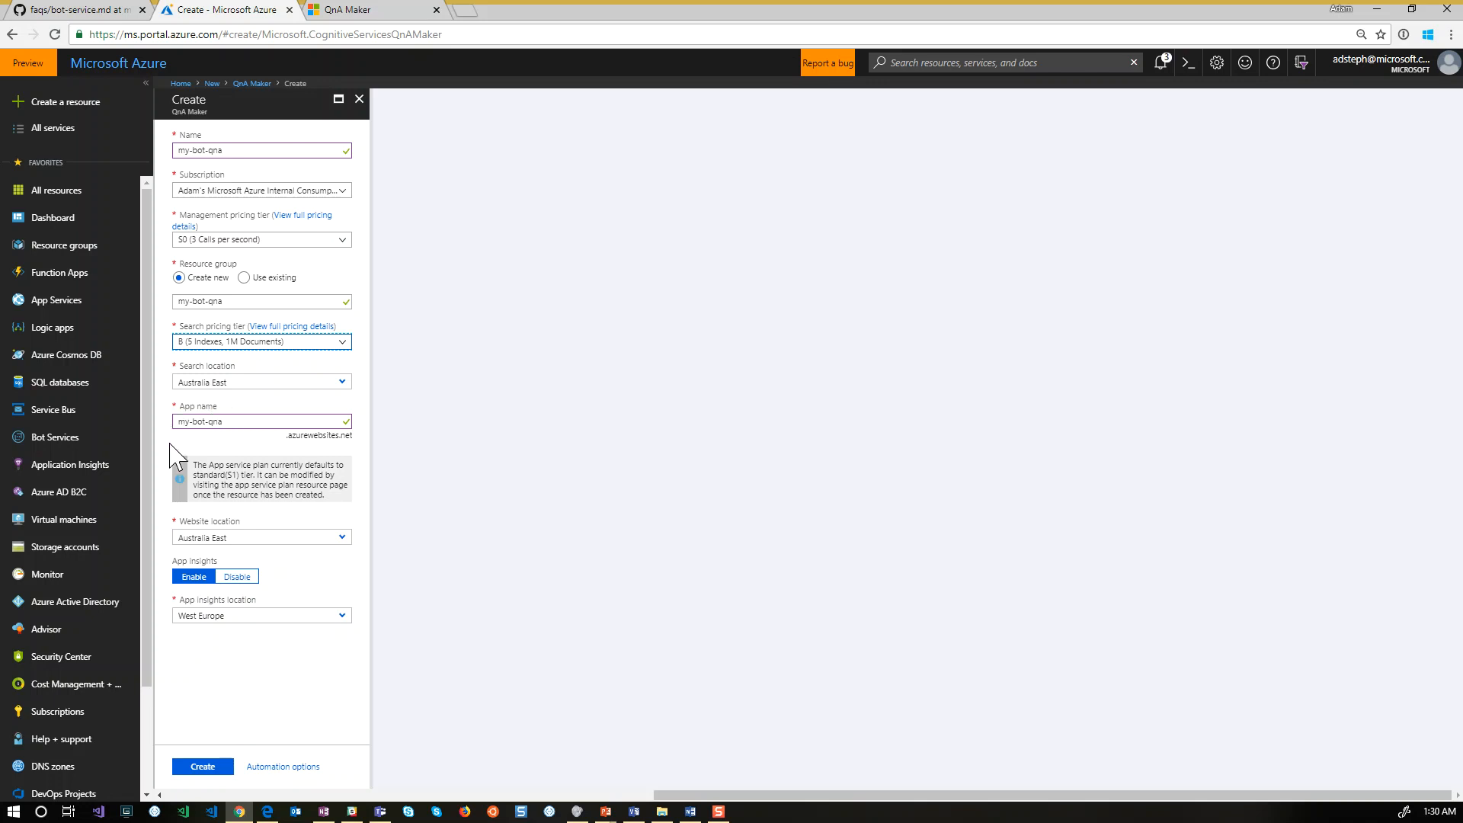
click(237, 580)
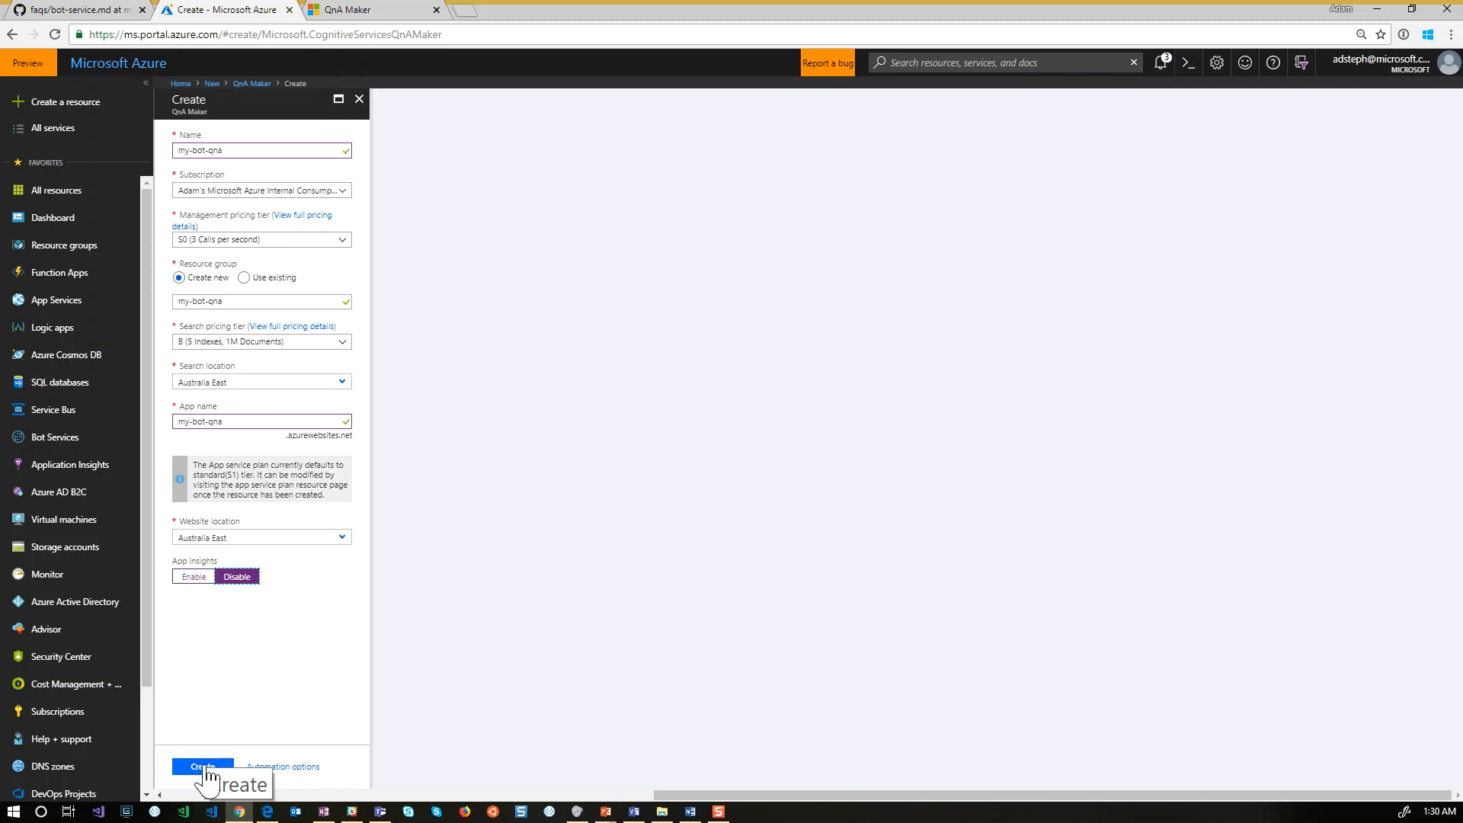
In QnA Maker, start a knowledge base using the Microsoft directory, the owner's personal Azure Internal Consumption subscription and the my-bot-bot-qna service
click(365, 11)
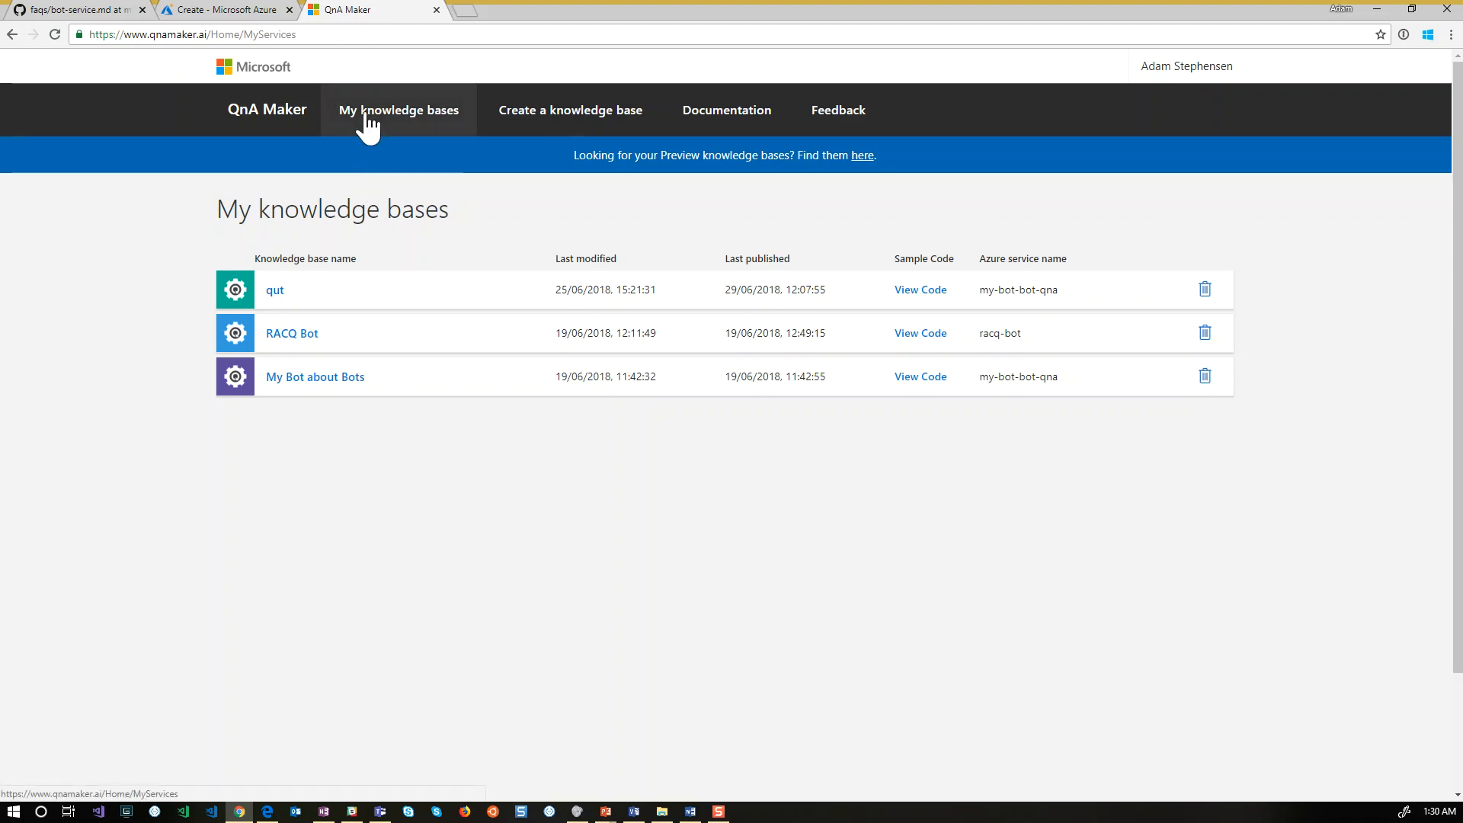
click(523, 126)
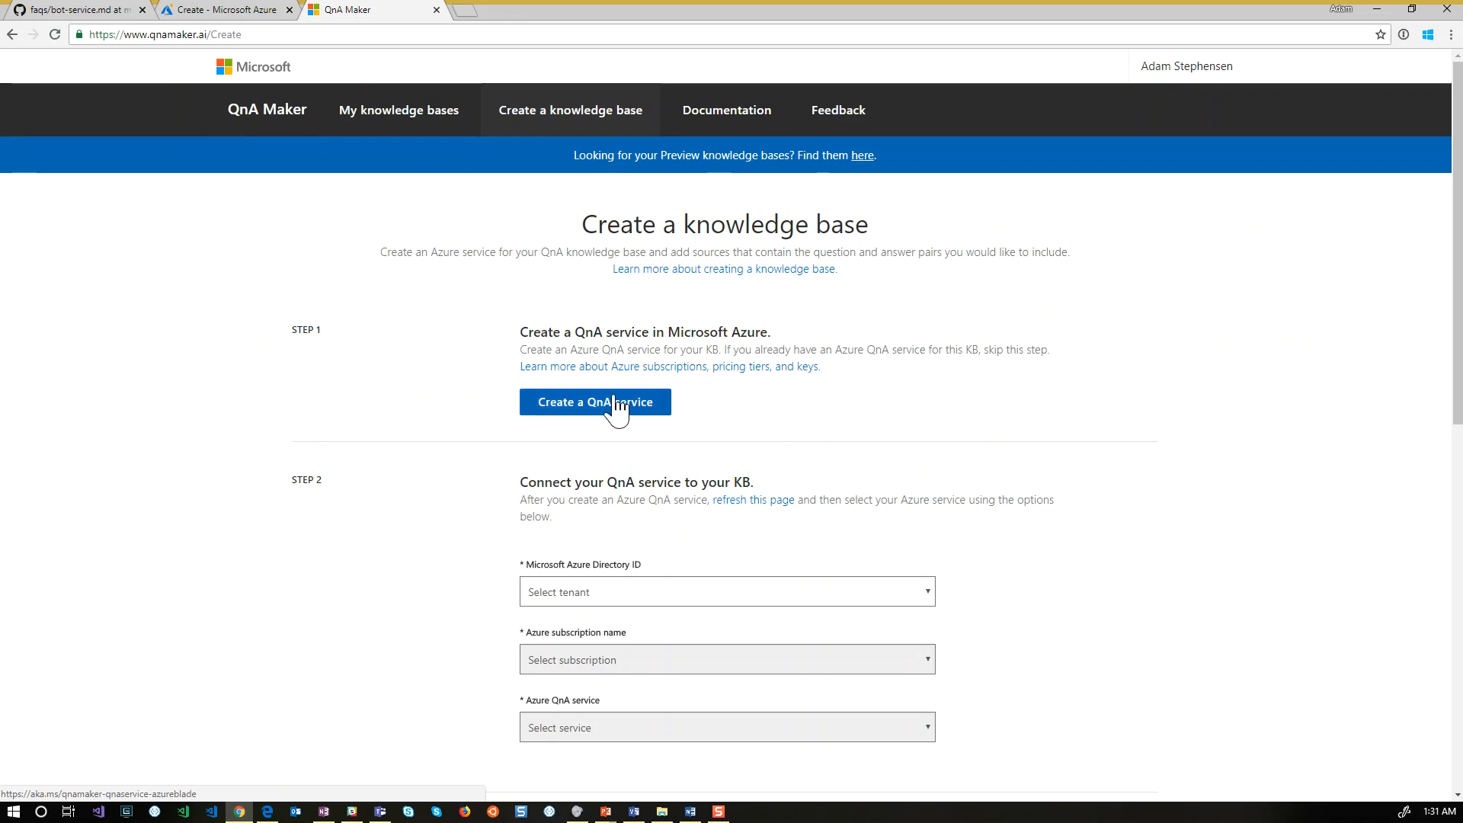
scroll(616, 409, down, 2)
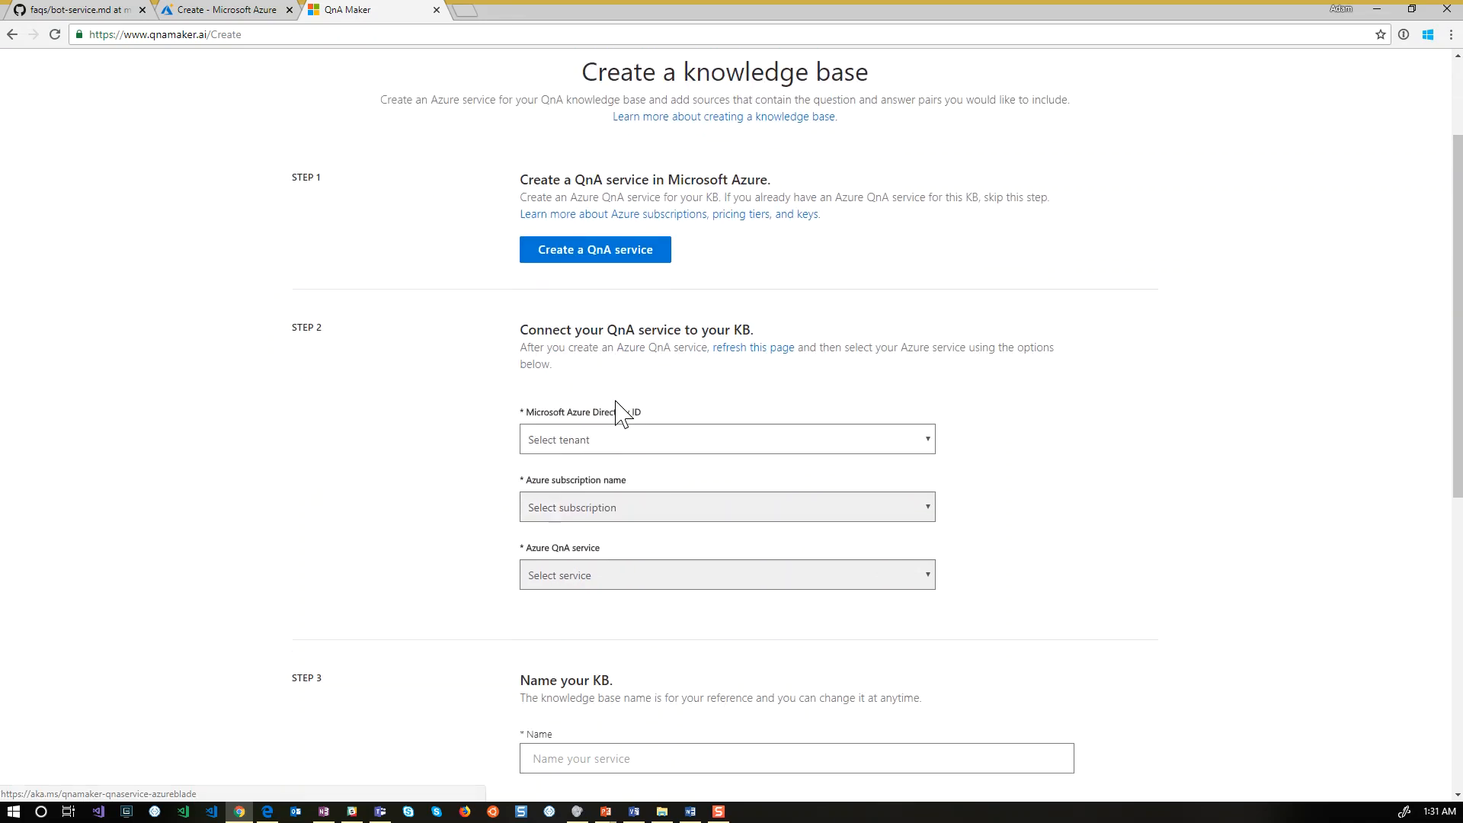
click(554, 440)
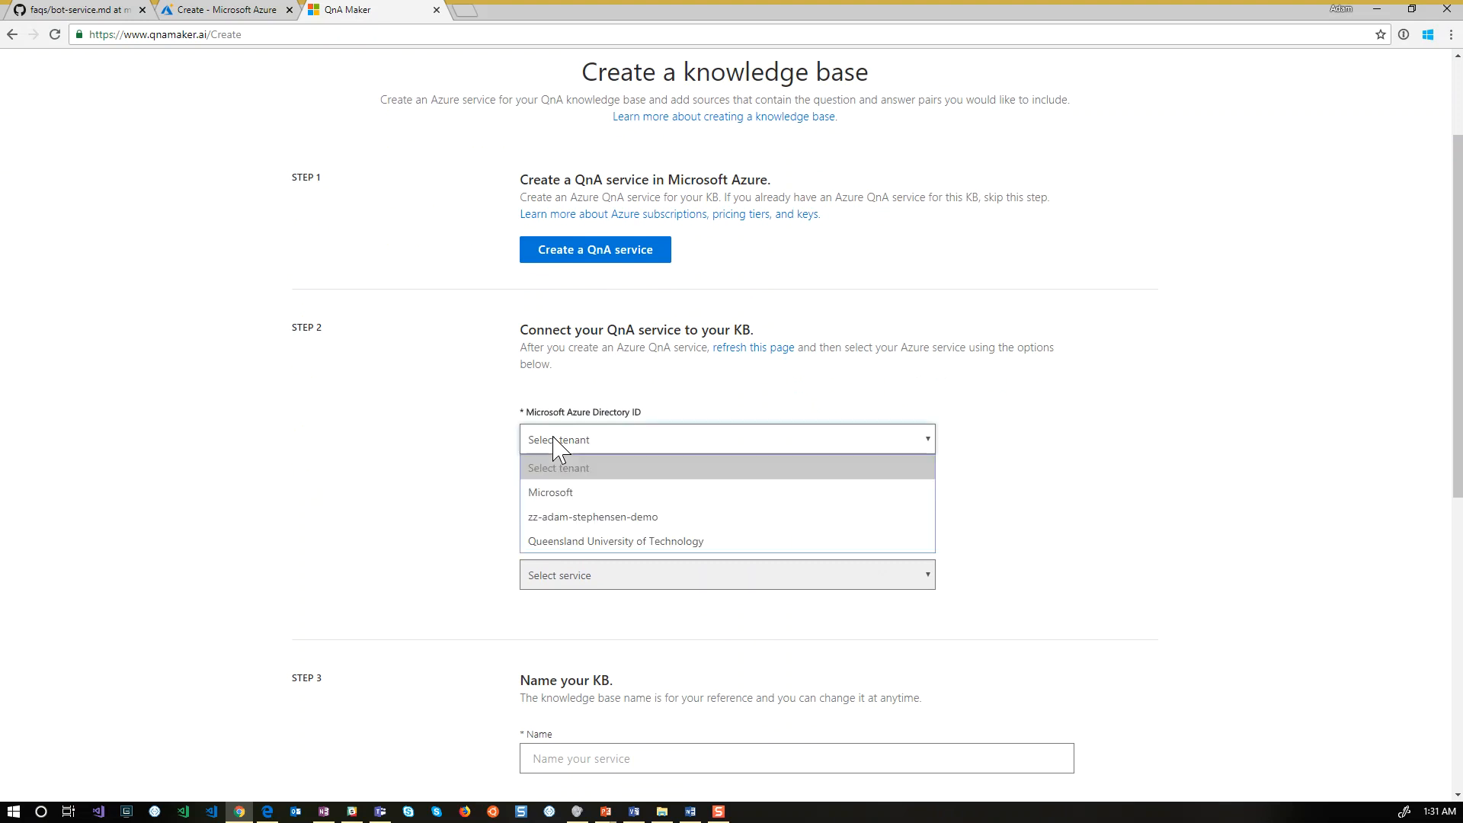
click(568, 490)
click(576, 509)
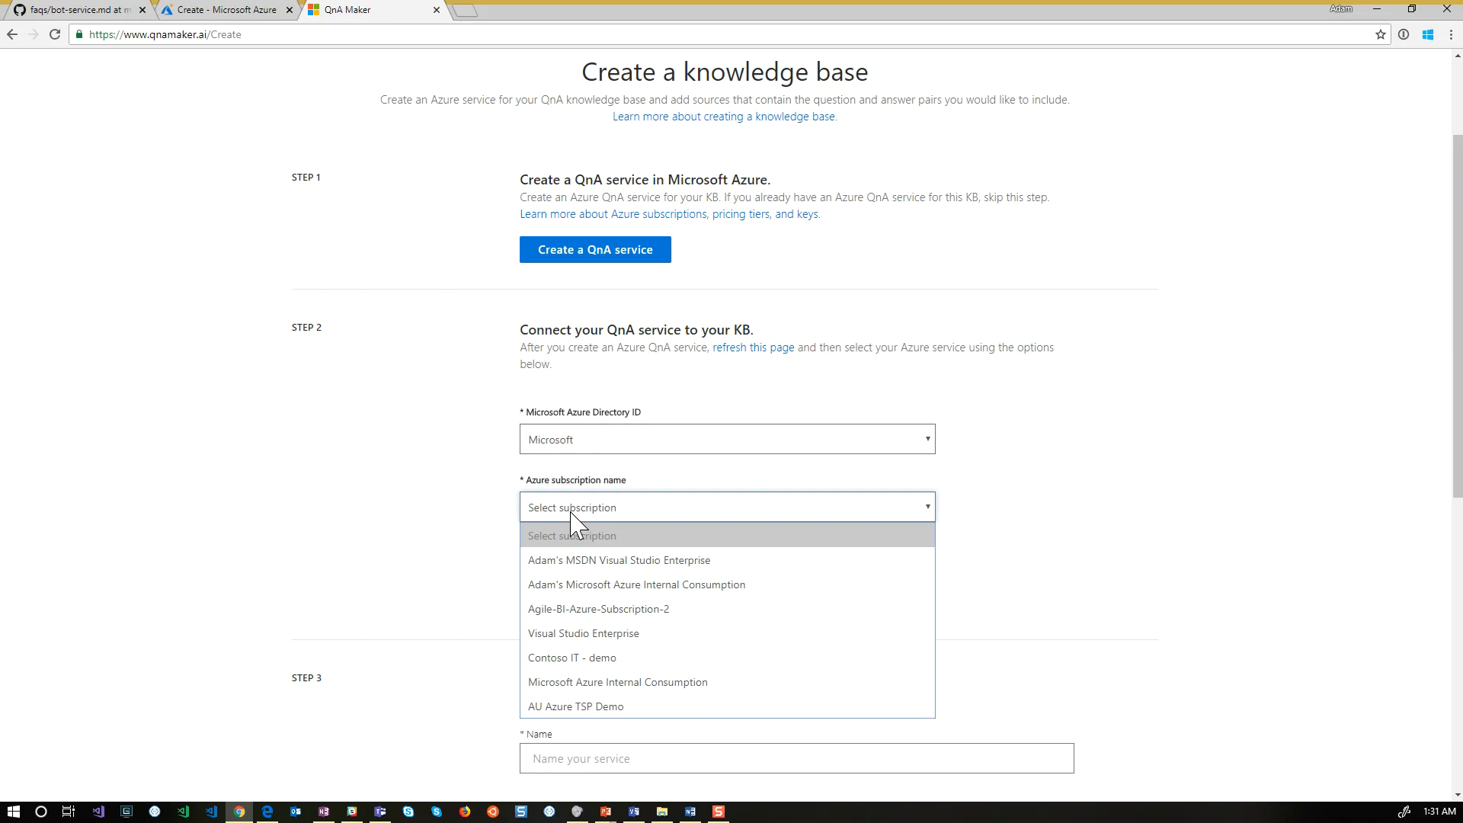
click(581, 586)
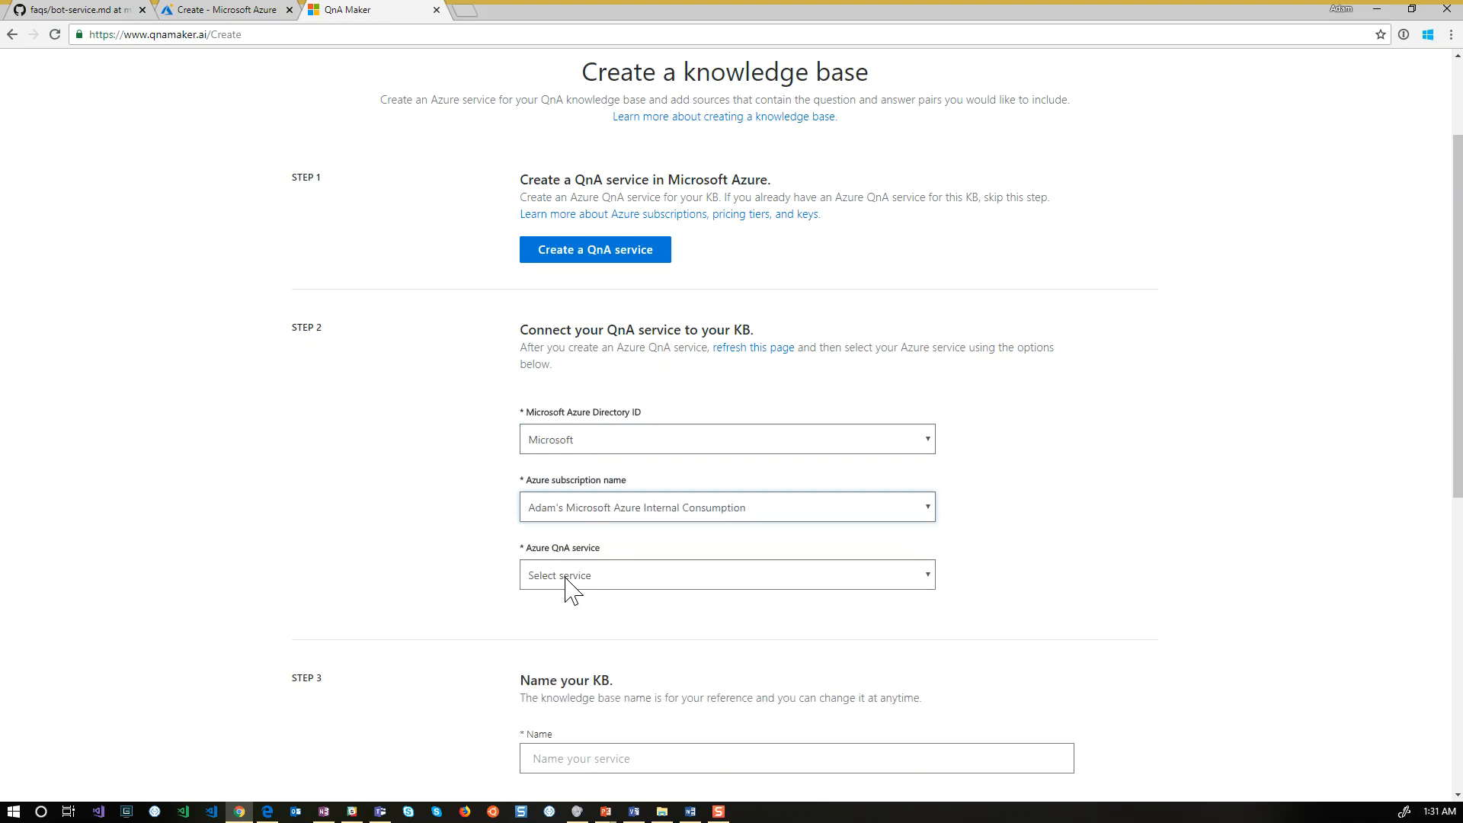
click(568, 581)
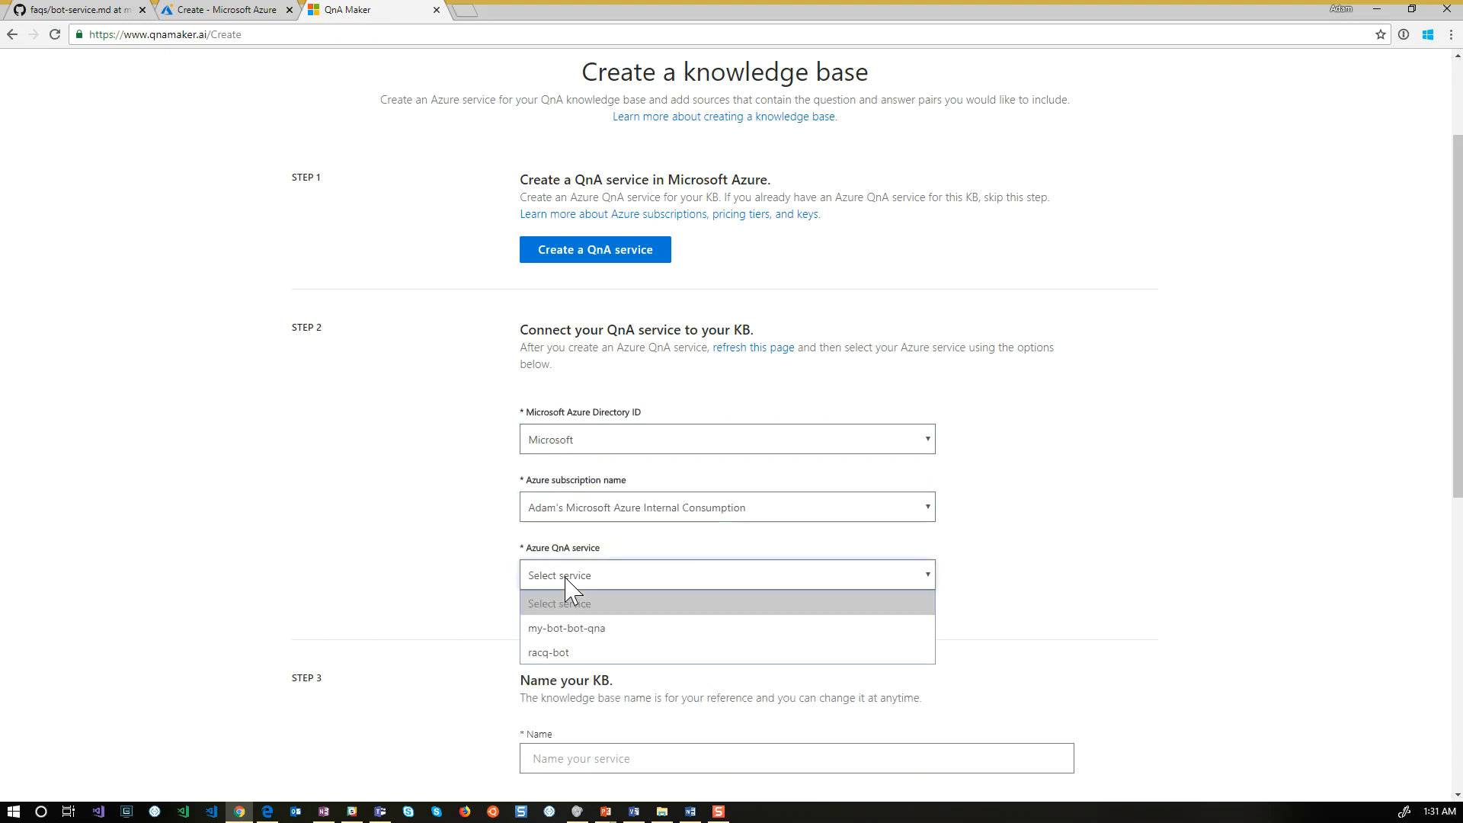
click(574, 626)
Name the knowledge base Bot Service QnA
scroll(467, 643, down, 3)
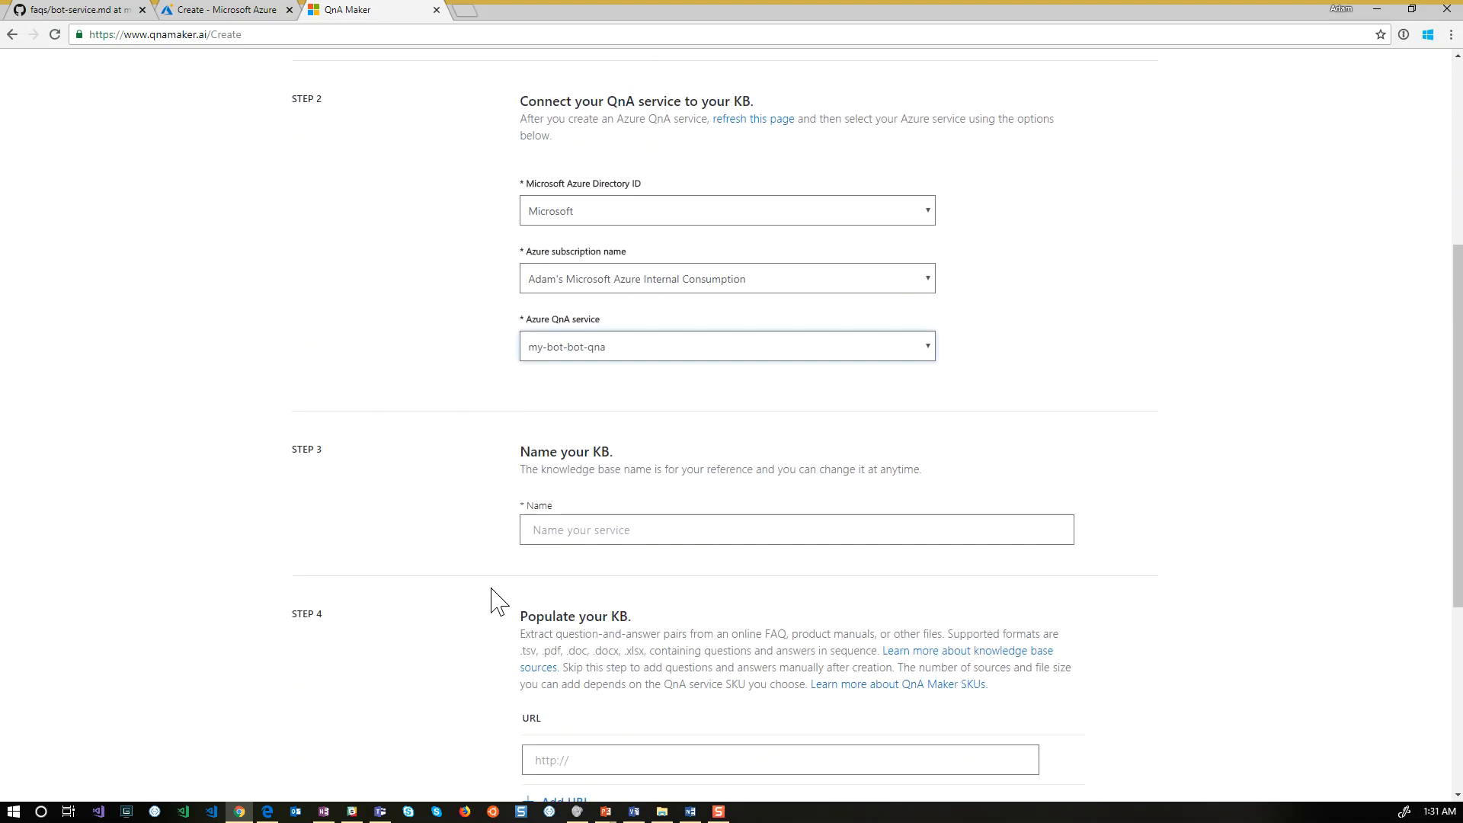
click(526, 536)
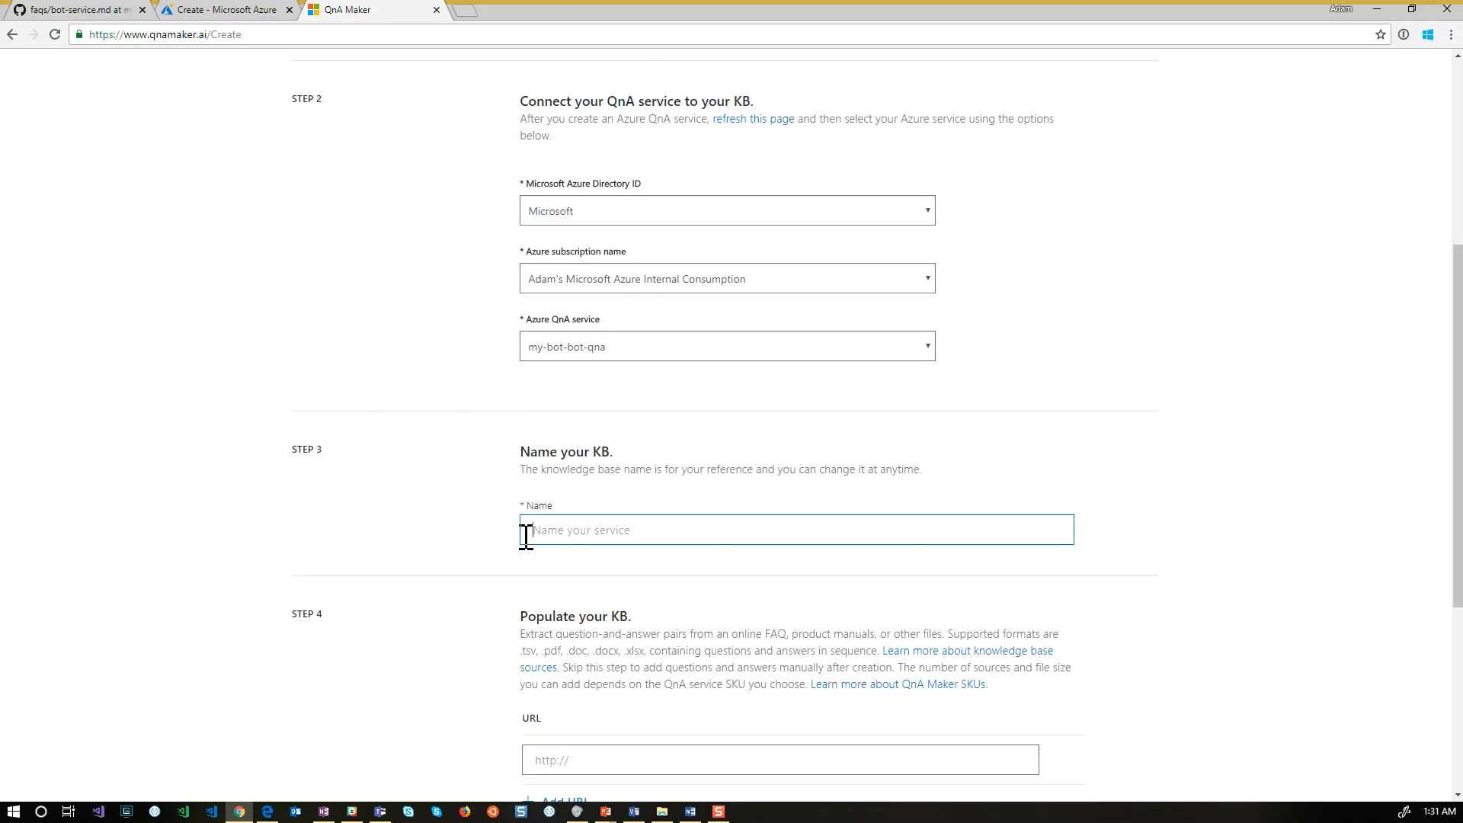
text(Bot Service Q)
text(na)
text(A)
Add the GitHub URL of the bot-service.md FAQ page as the source and create the knowledge base
scroll(525, 548, down, 5)
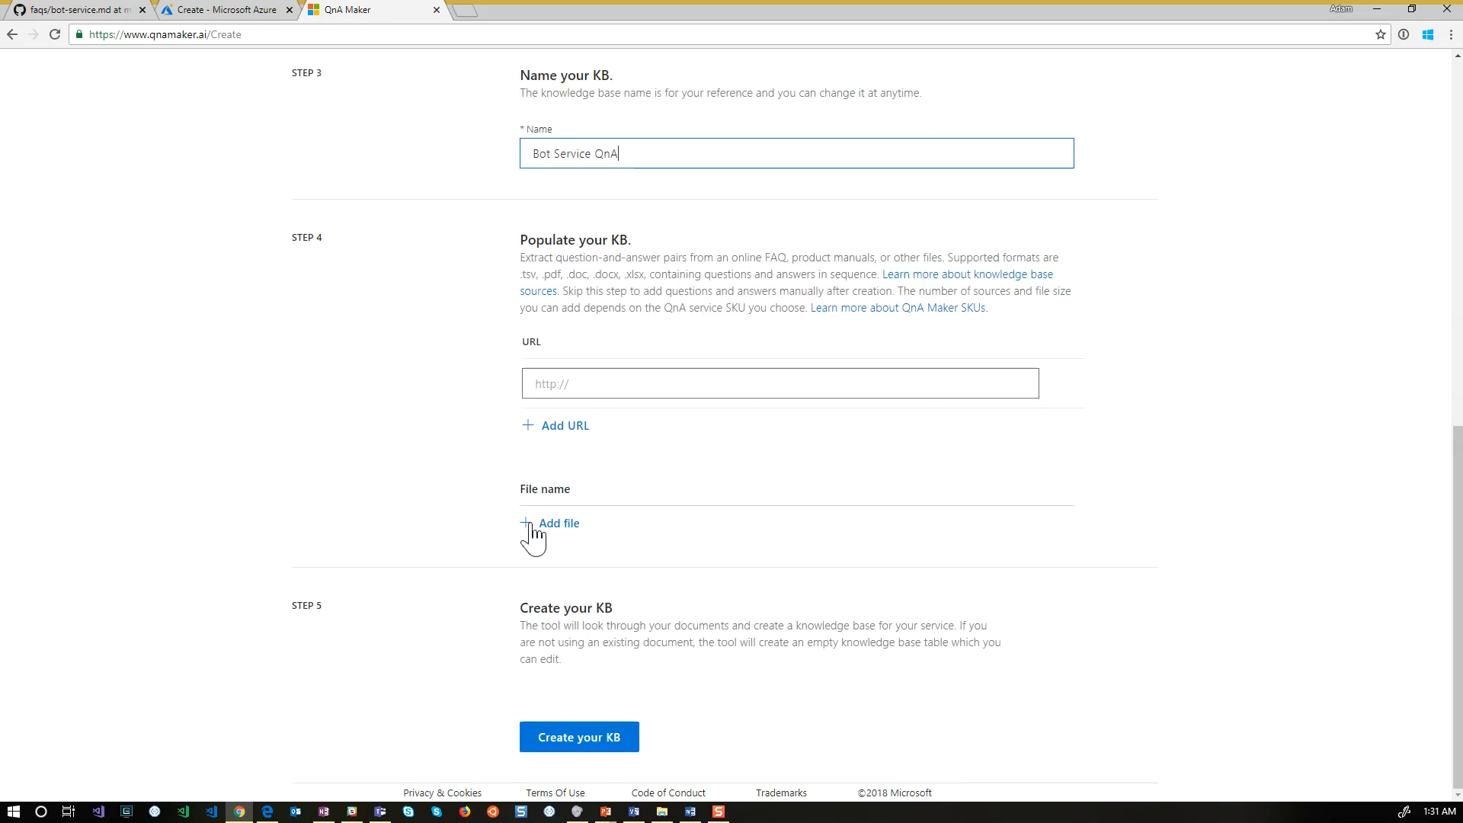
click(90, 11)
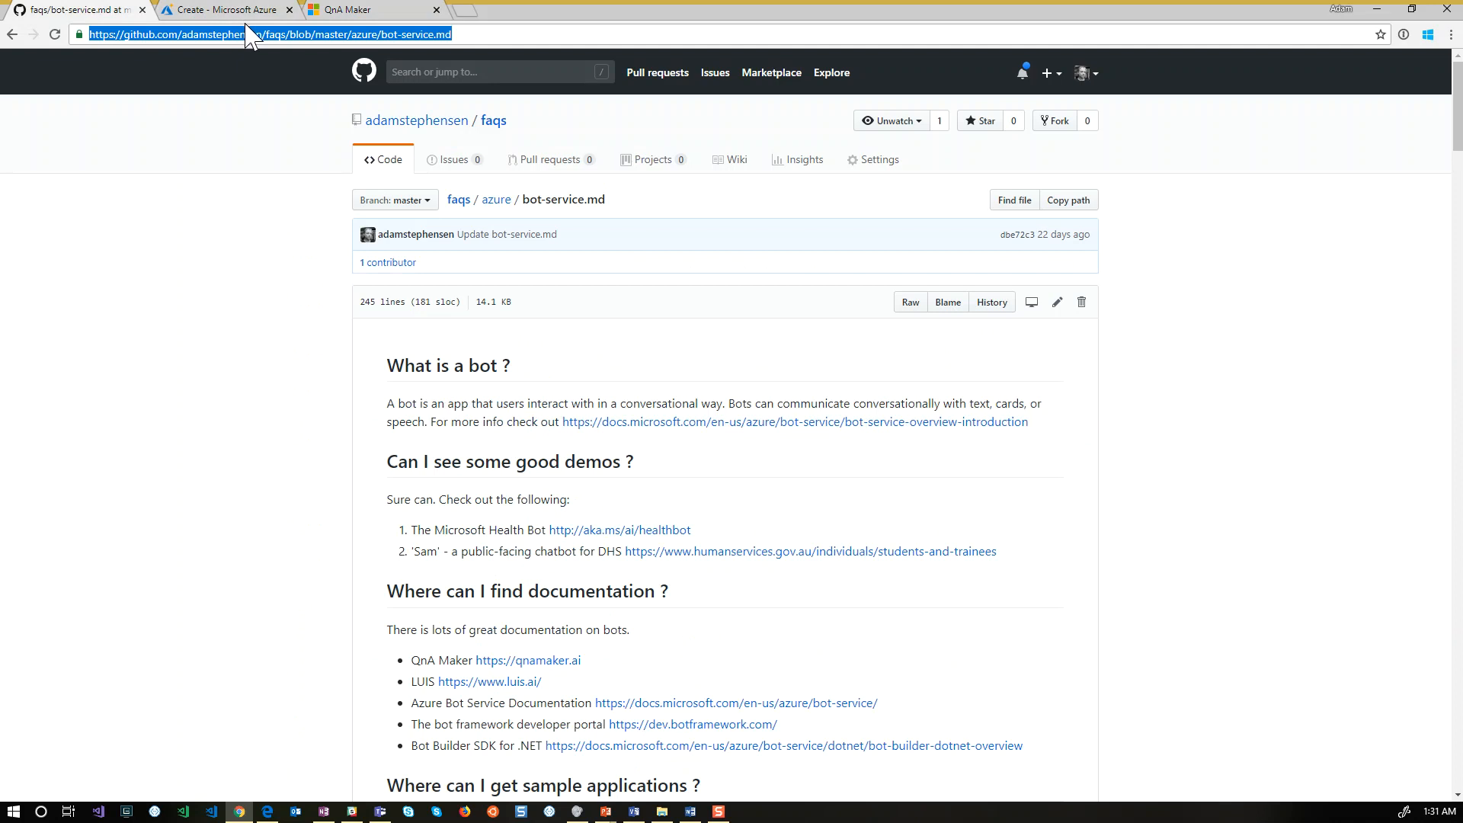
click(371, 10)
click(551, 384)
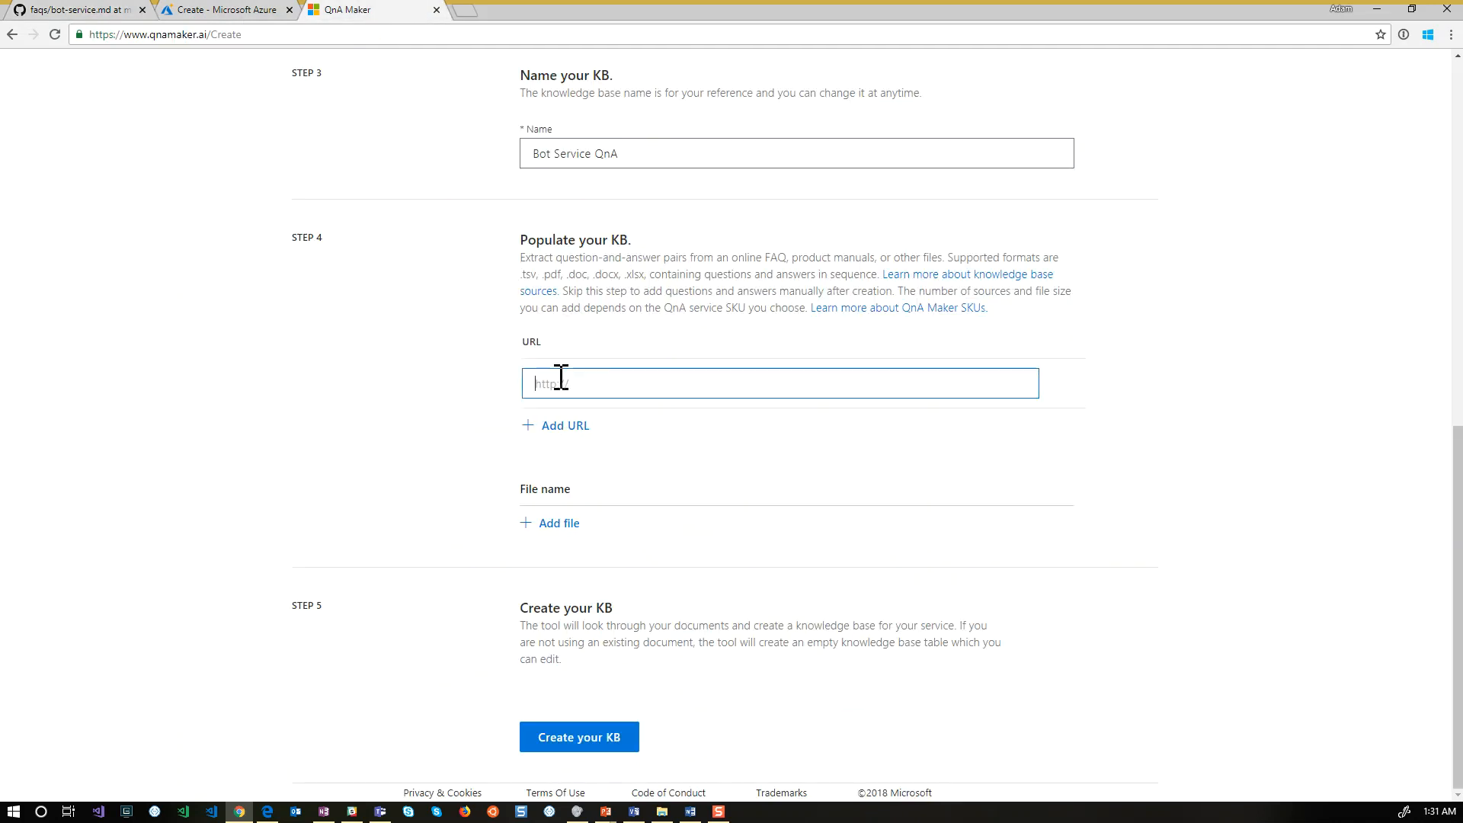
text(https://github.com/adamstephensen/faqs/blob/master/azure/bot-service.md)
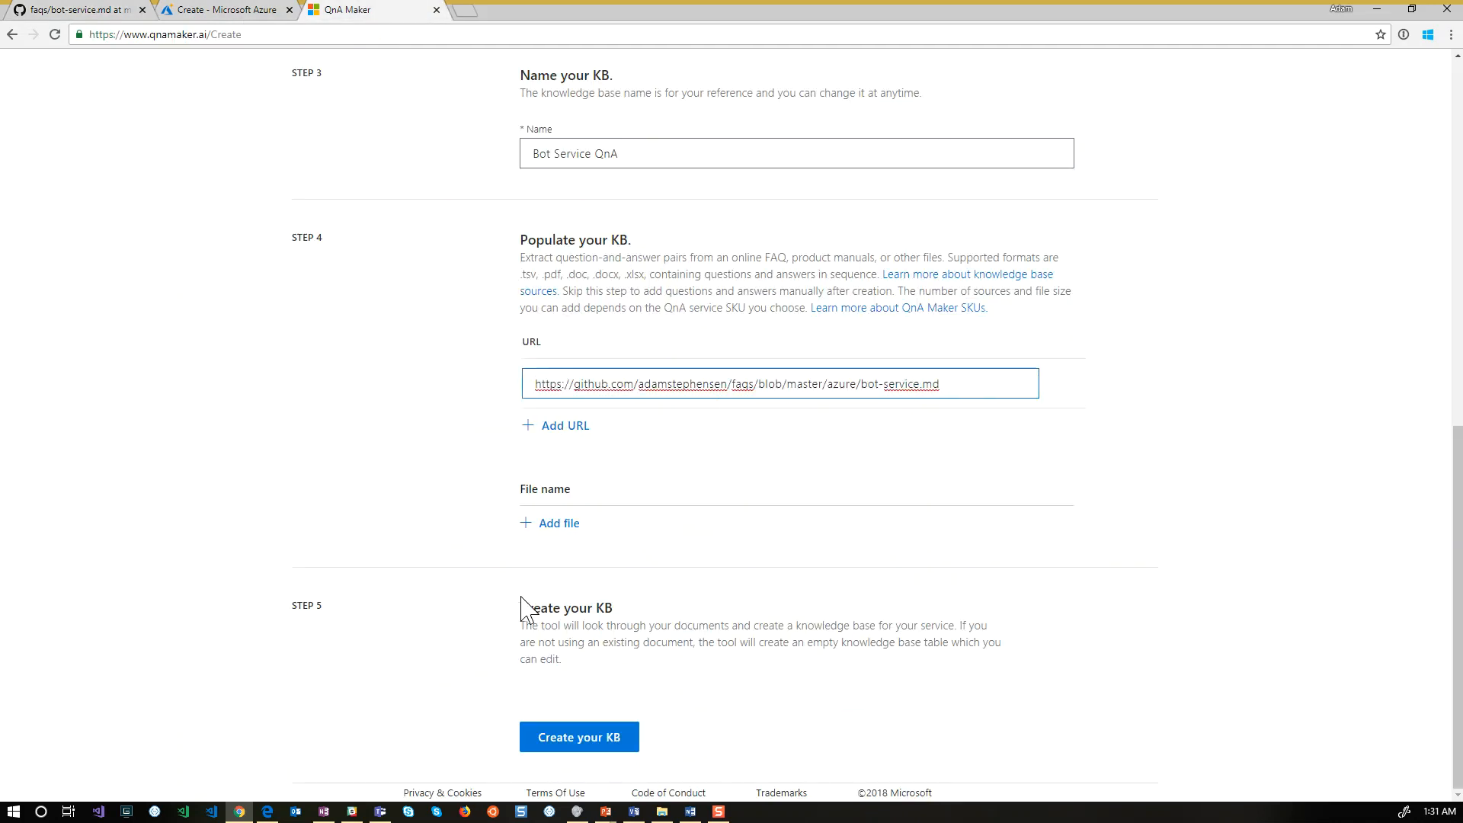
click(554, 741)
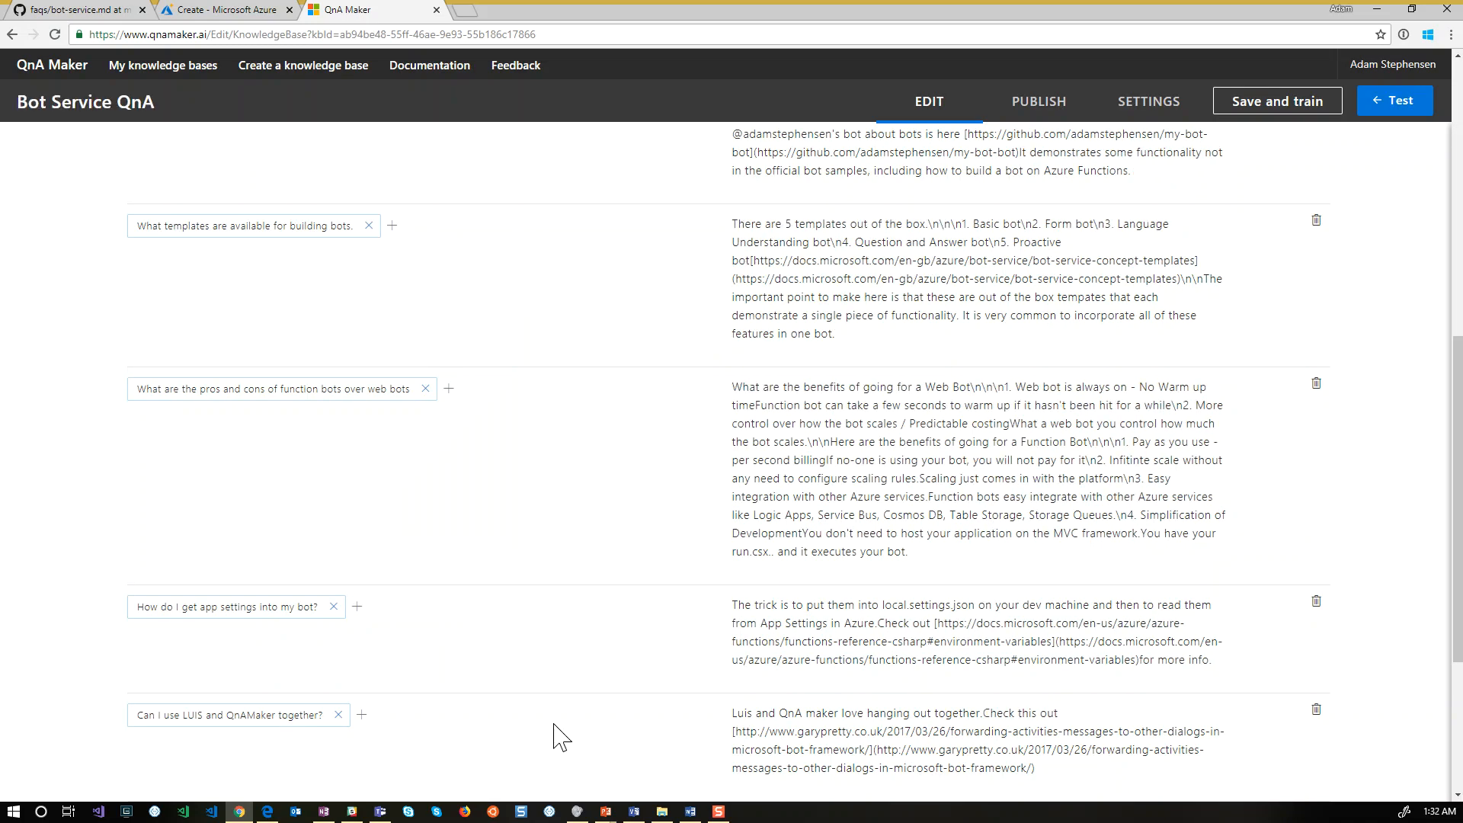
Compare the extracted question and answer pairs with the original bot-service.md FAQ page on GitHub
scroll(627, 457, up, 8)
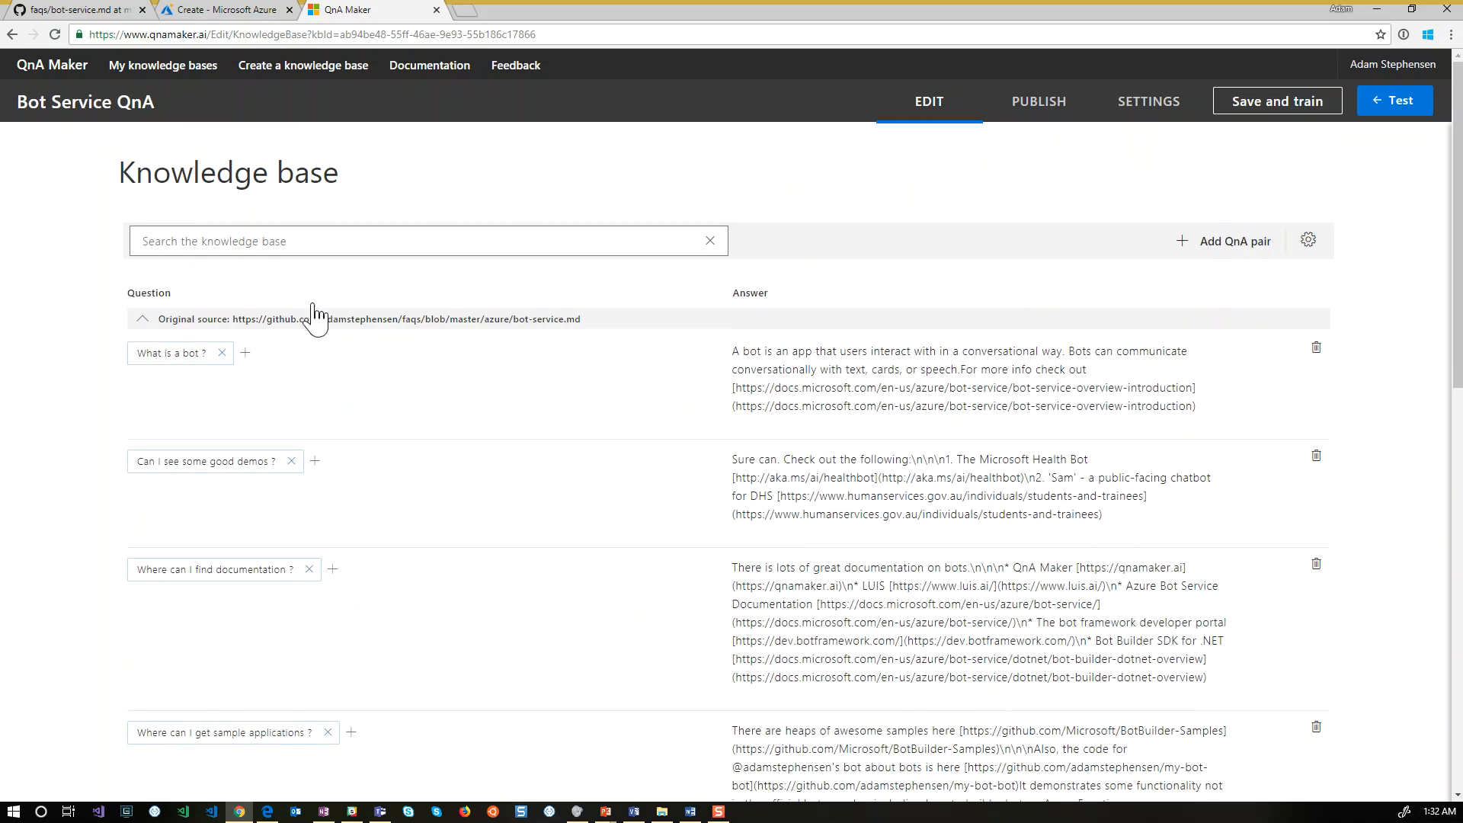
click(73, 12)
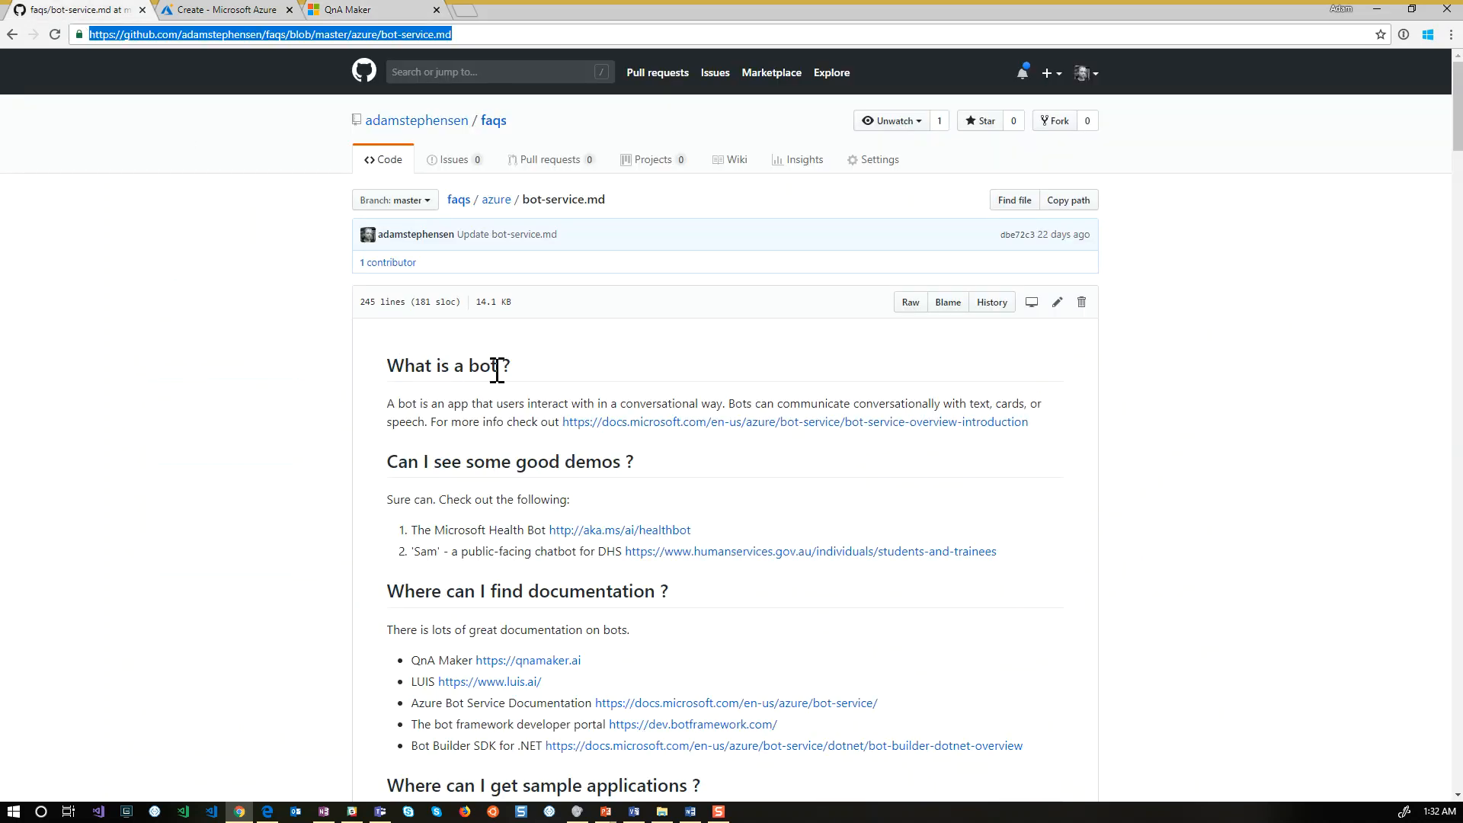
click(371, 11)
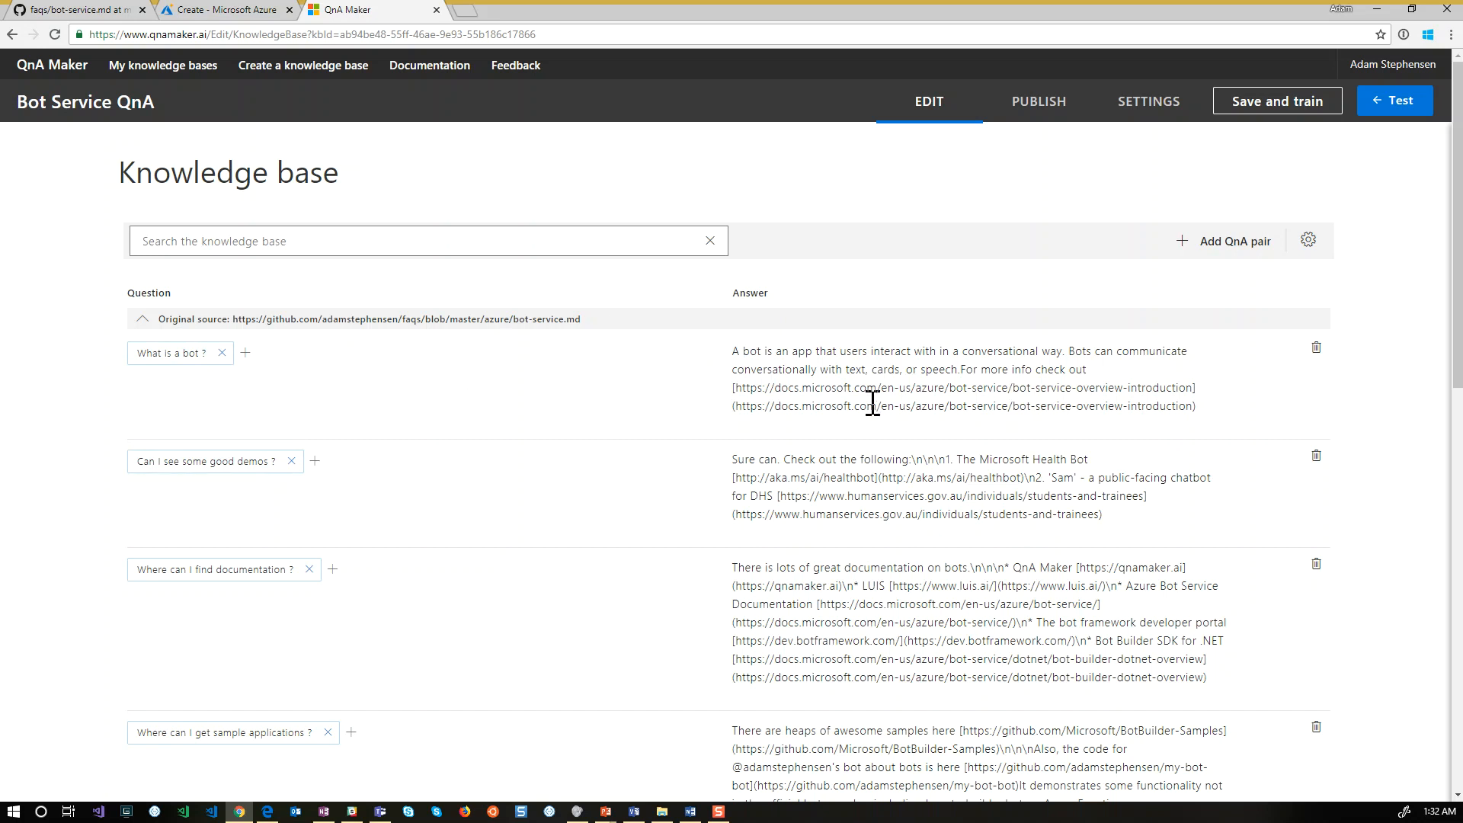
Open the knowledge base's test chat and ask "what is a chat bot"
click(1395, 107)
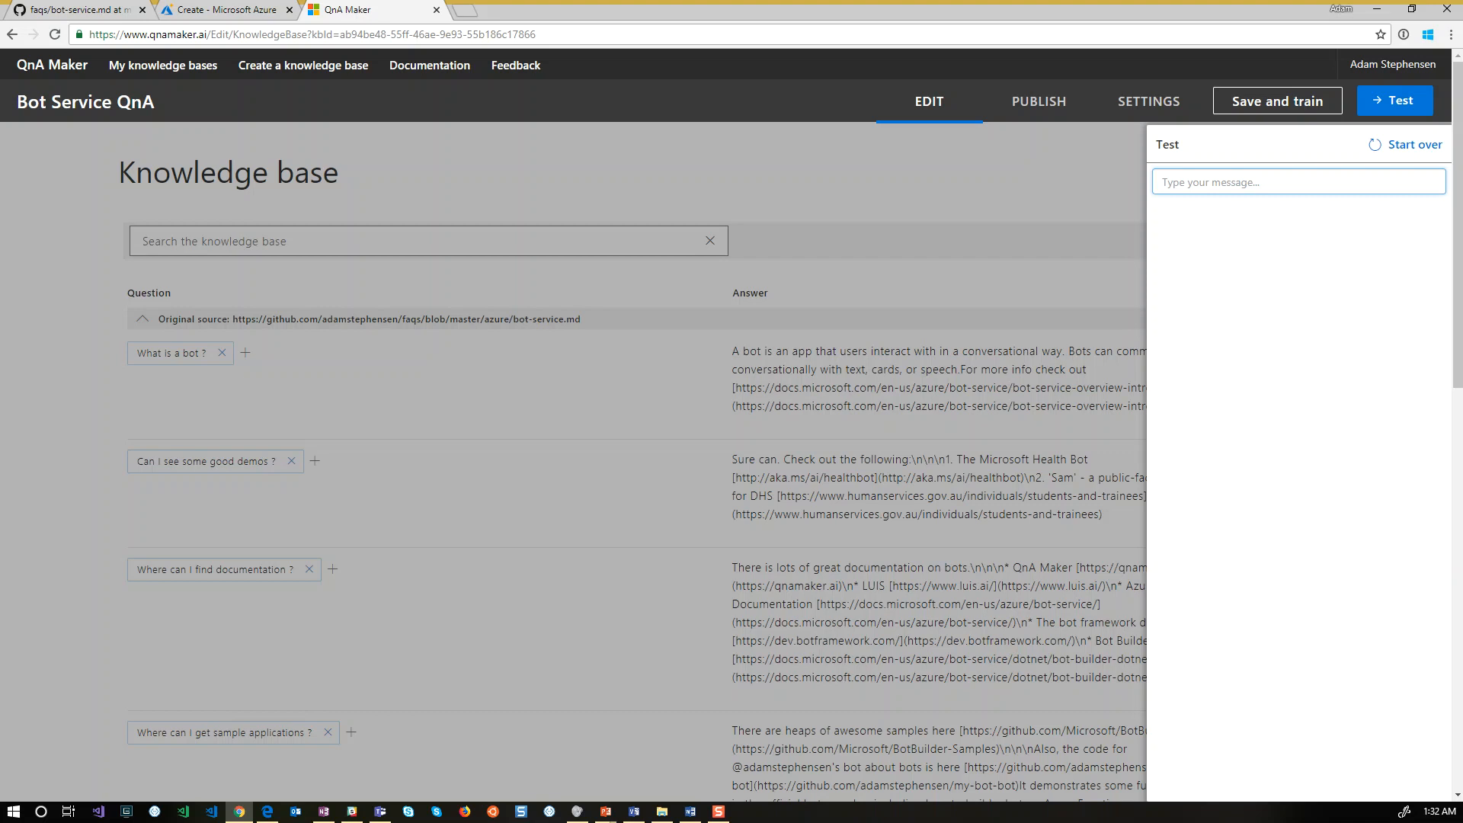
key(alt+Tab)
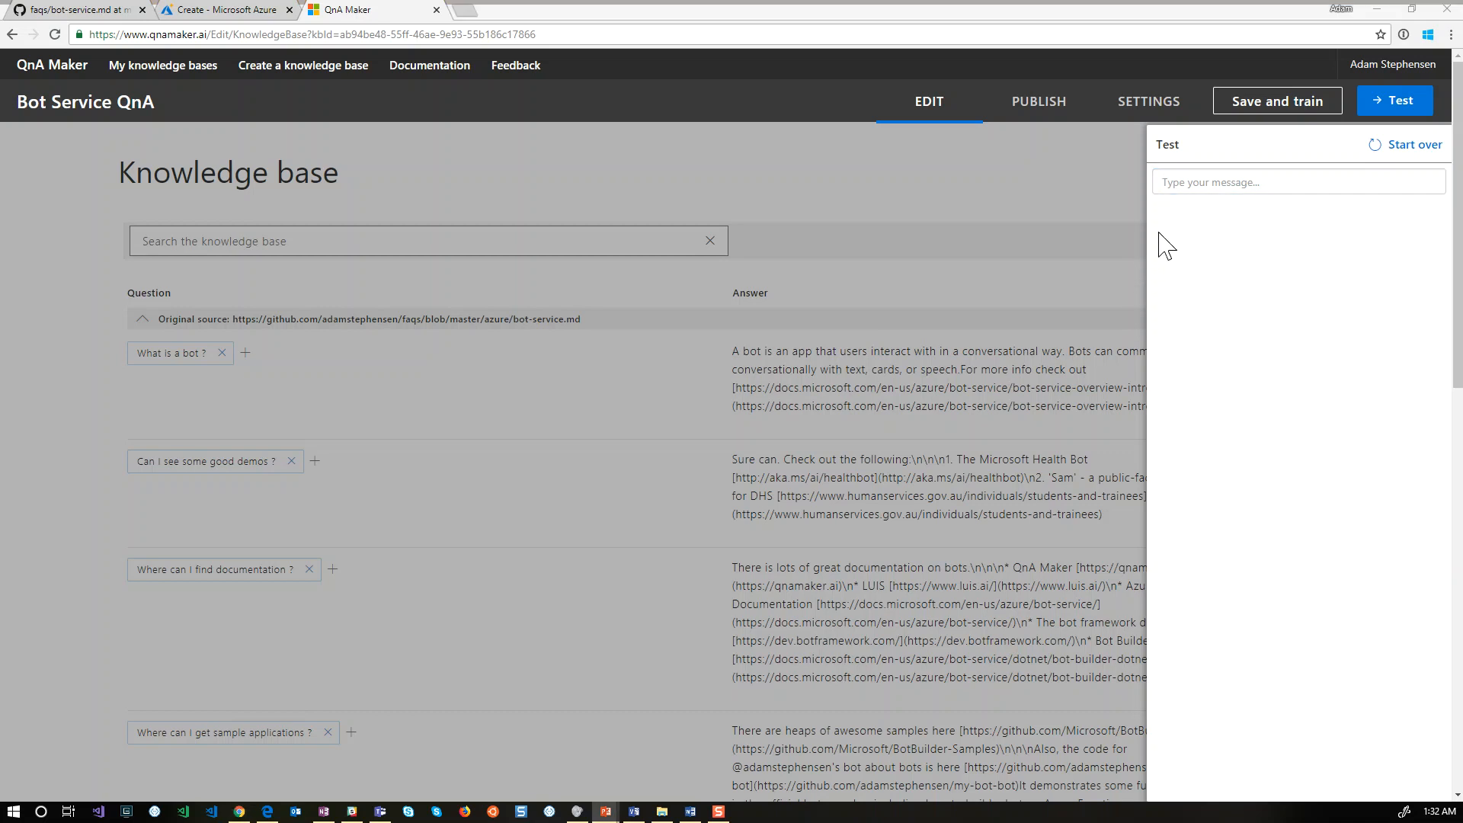
click(1194, 186)
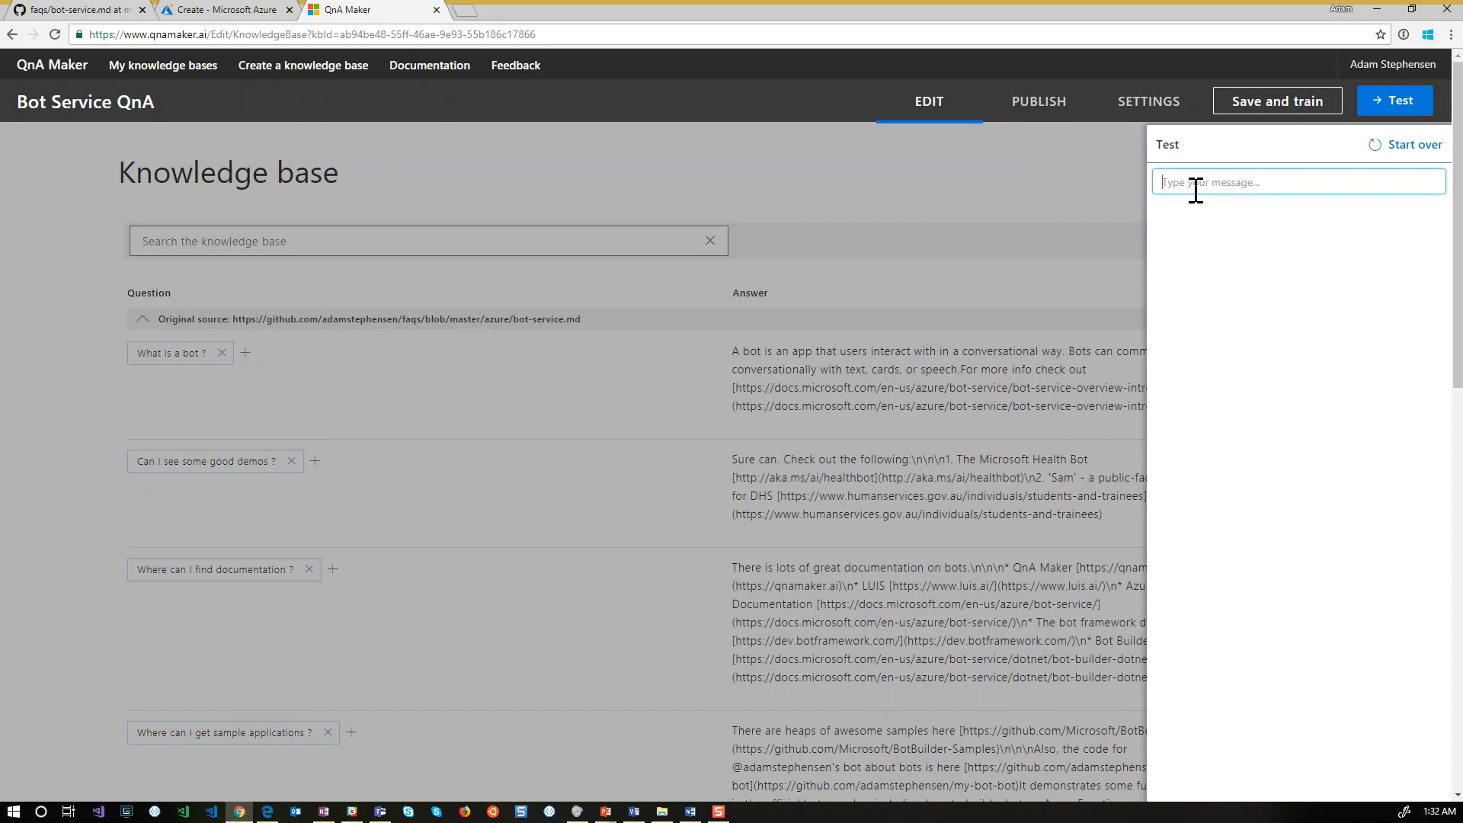
text(what is a chat bot)
key(Return)
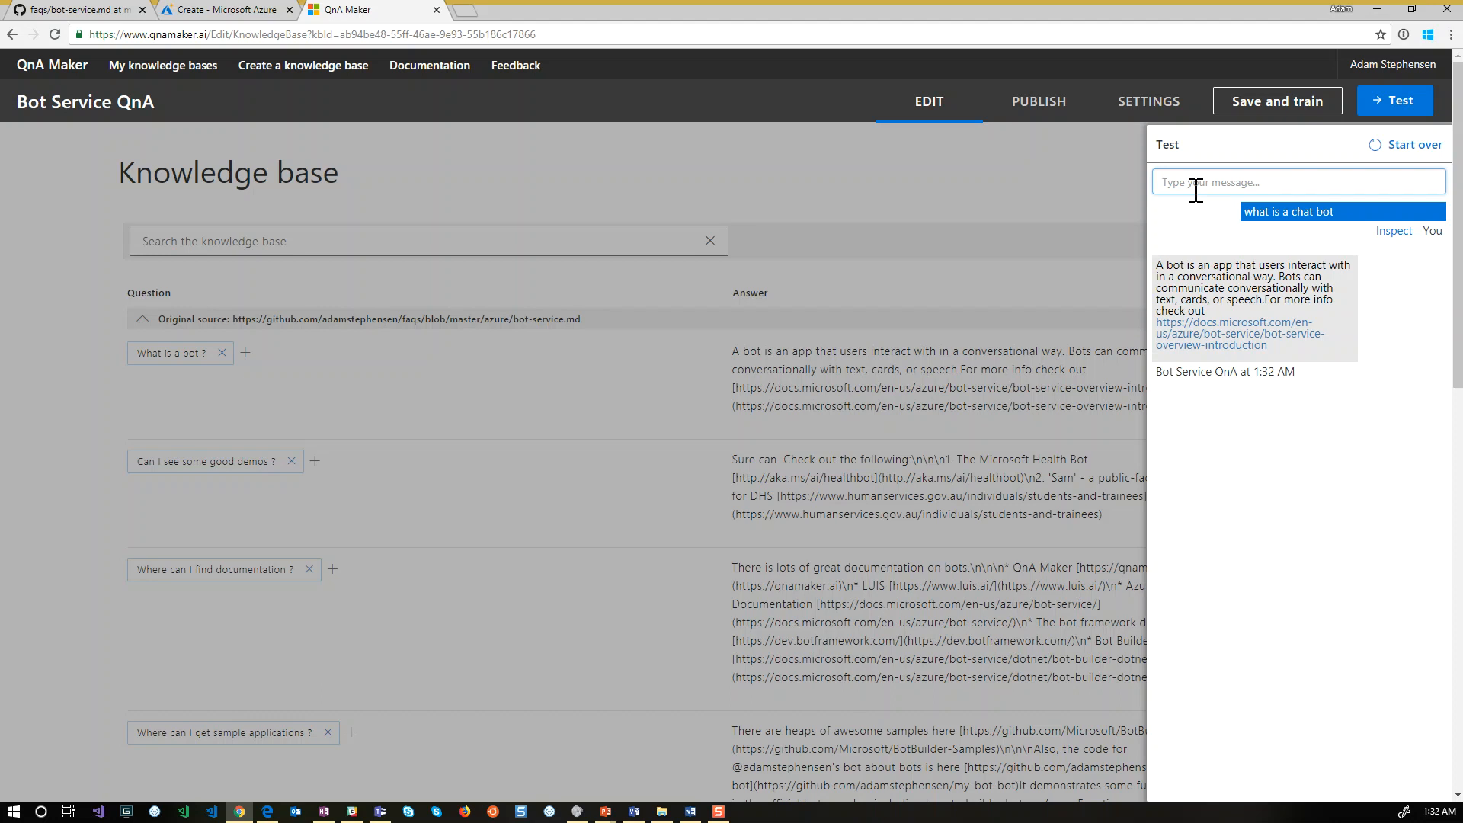
Ask "are there good demos" and "is there documenation" in the test chat
text(are there good demos)
key(Return)
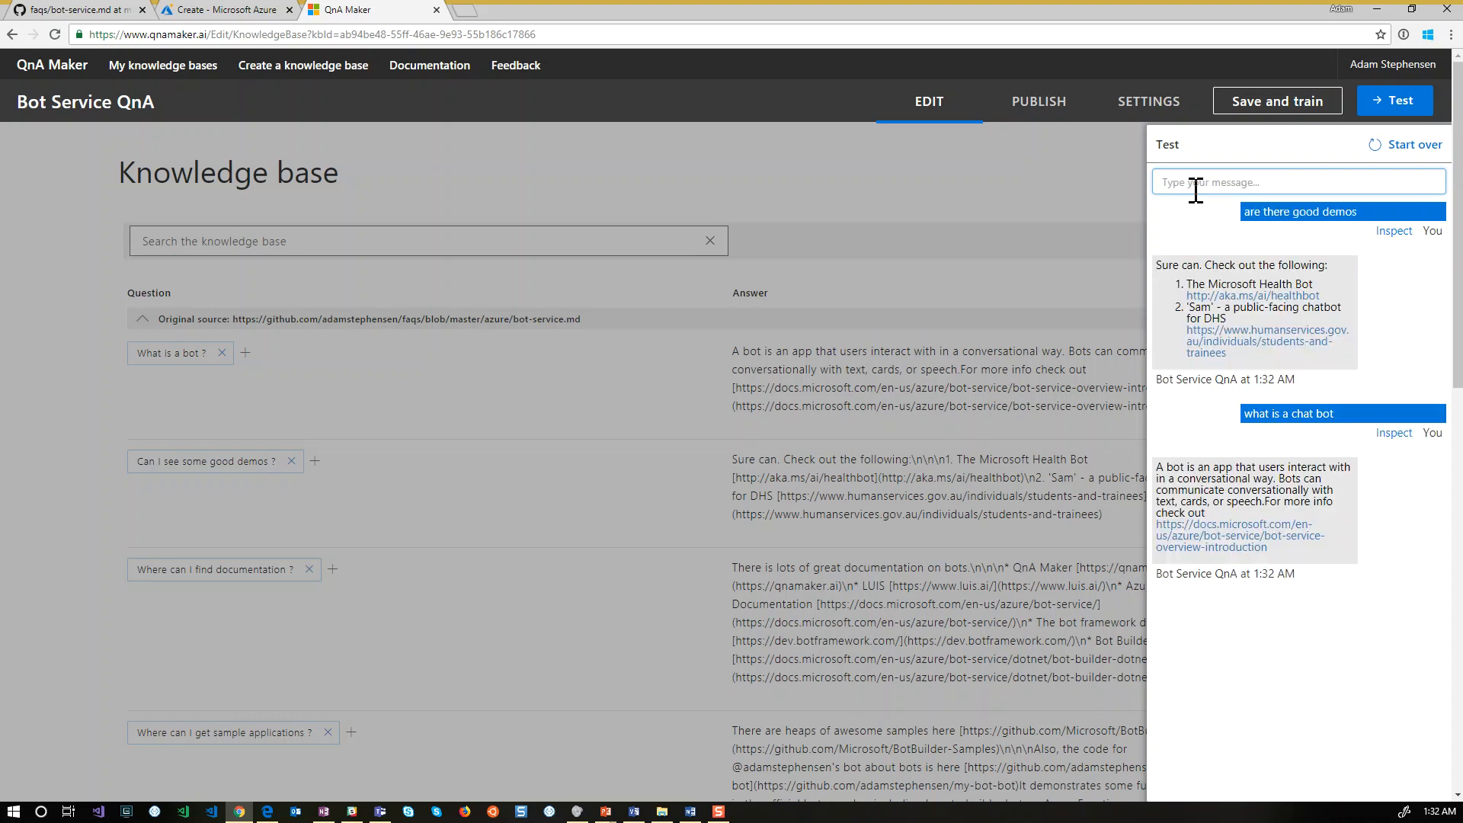
text(is there documenation)
key(Return)
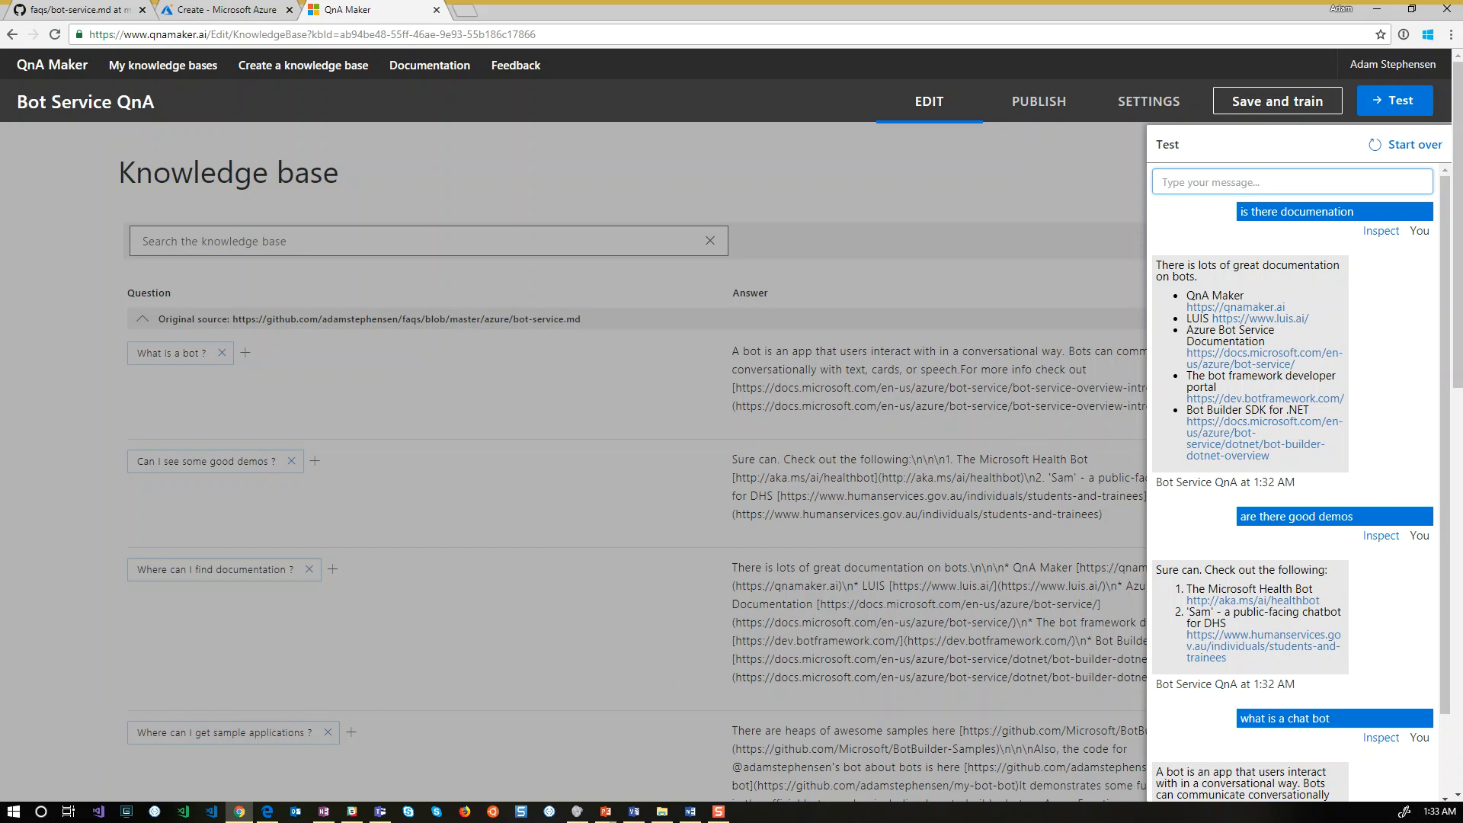
Switch to PowerPoint and start the slide show from the current slide
key(alt+Tab)
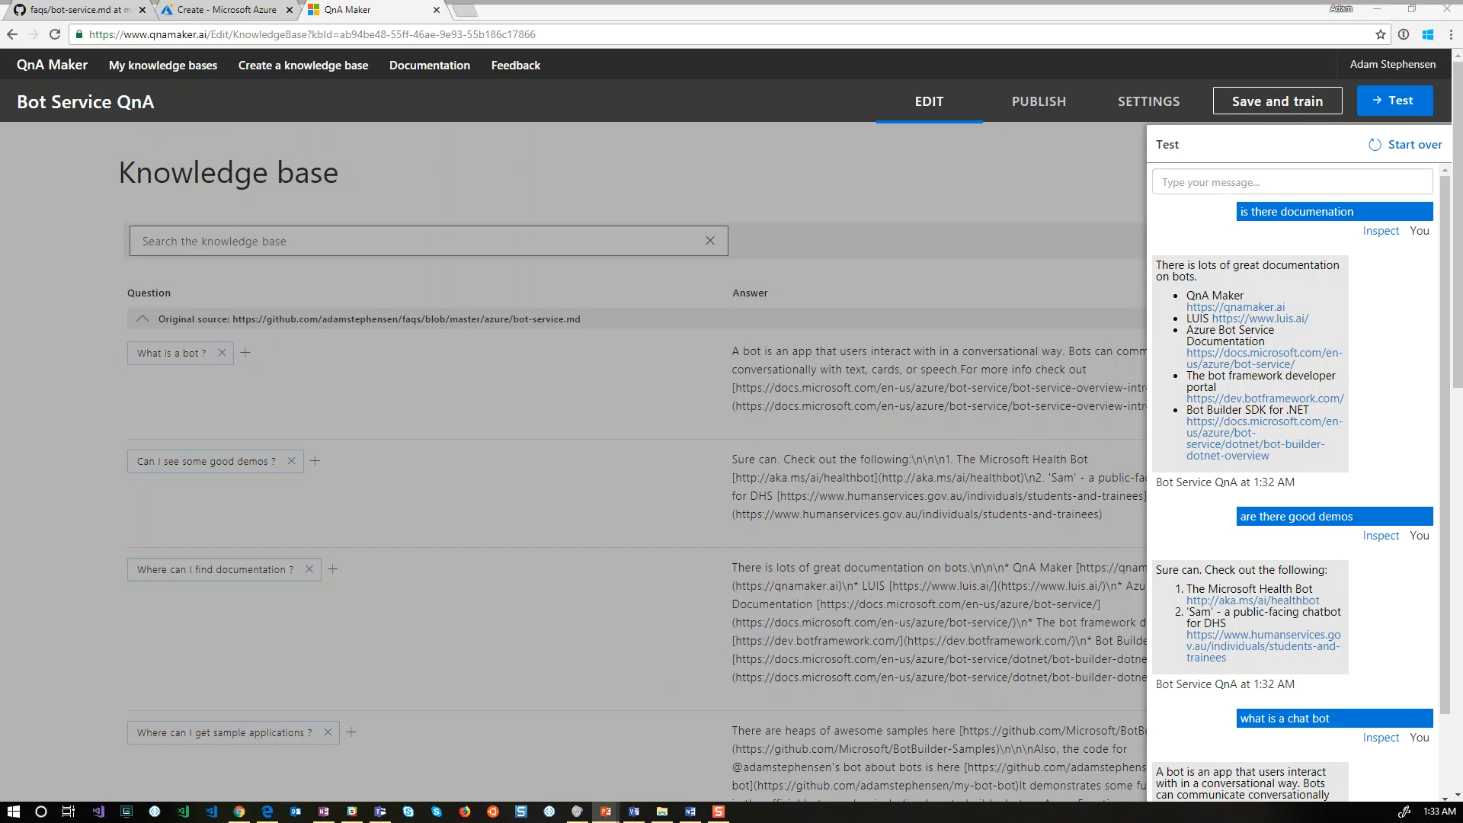
key(shift+F5)
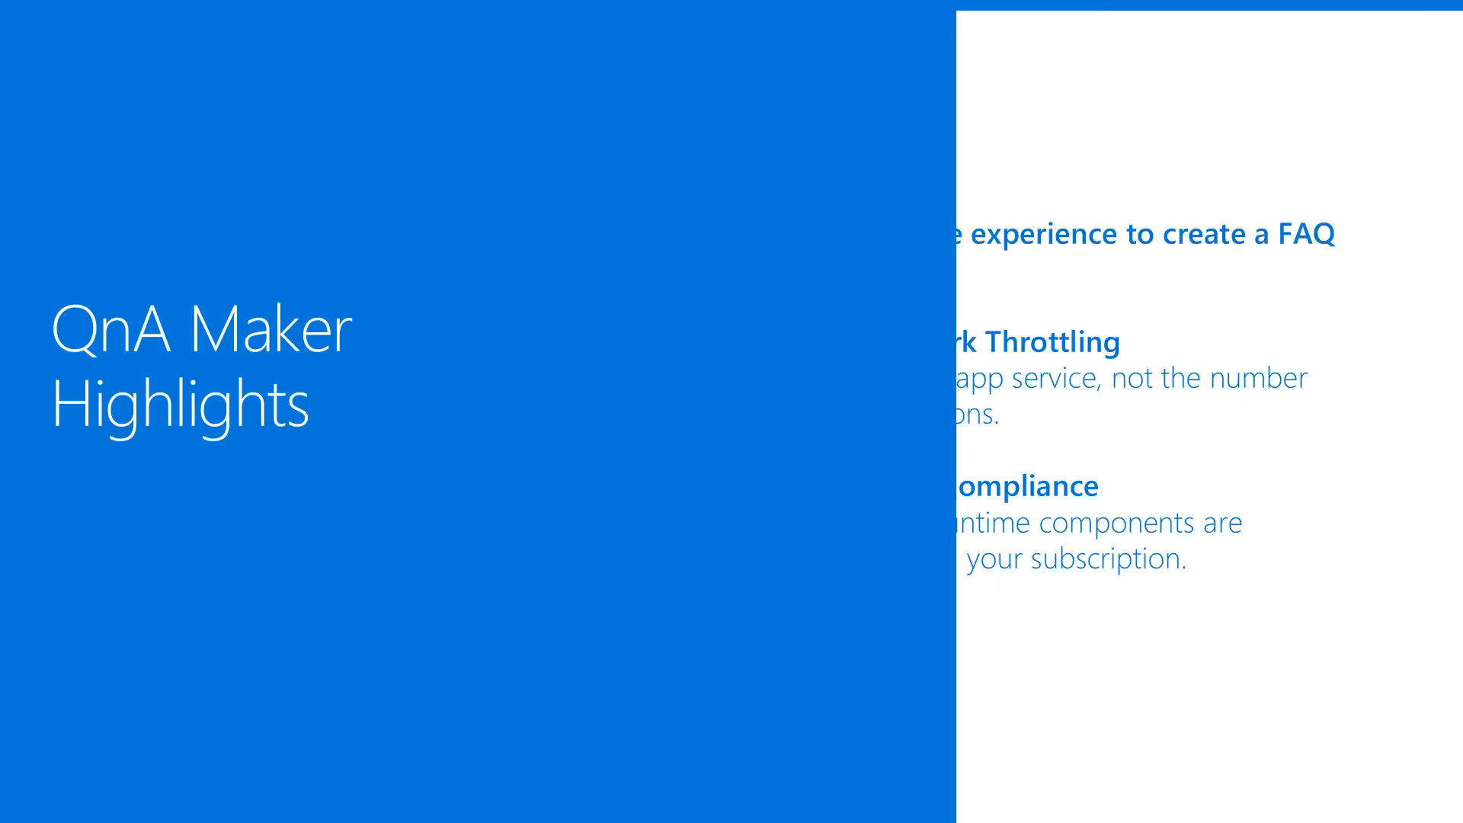